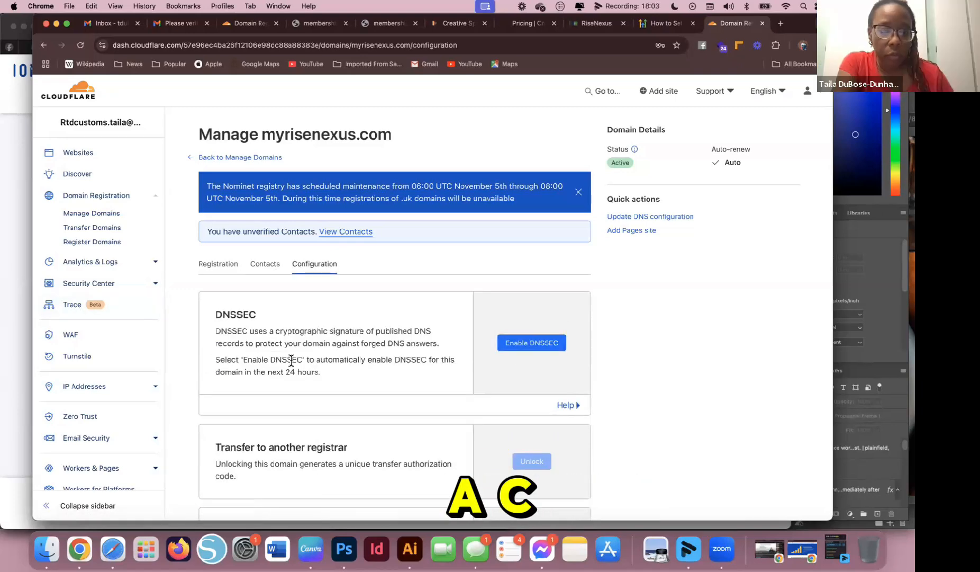
# Scroll the csamasters.com overview to review its assigned Cloudflare nameservers
pyautogui.scroll(-5, 459, 361)
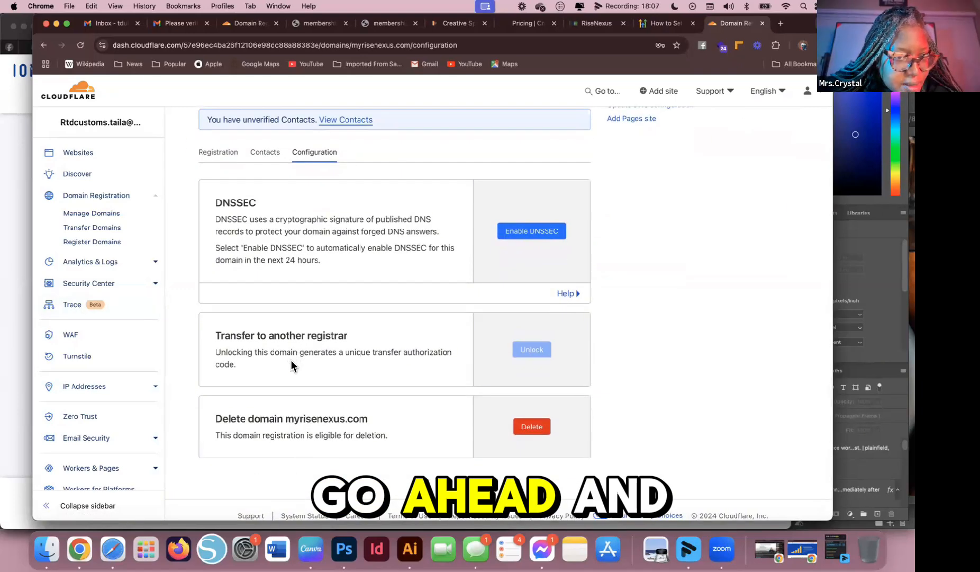
pyautogui.scroll(5, 291, 360)
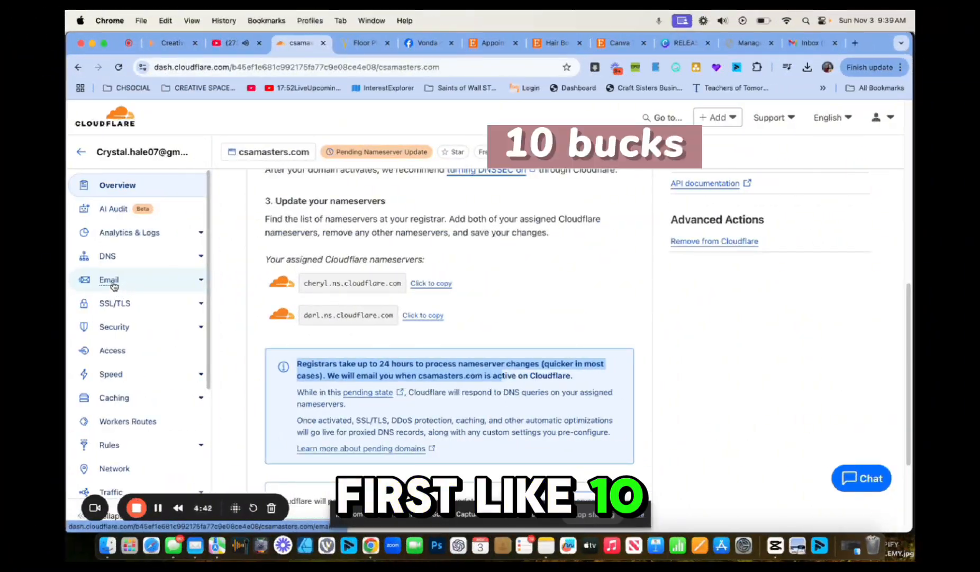
# Set up Email Routing with a custom csamasters.com address forwarding to the owner's Gmail address
pyautogui.click(111, 282)
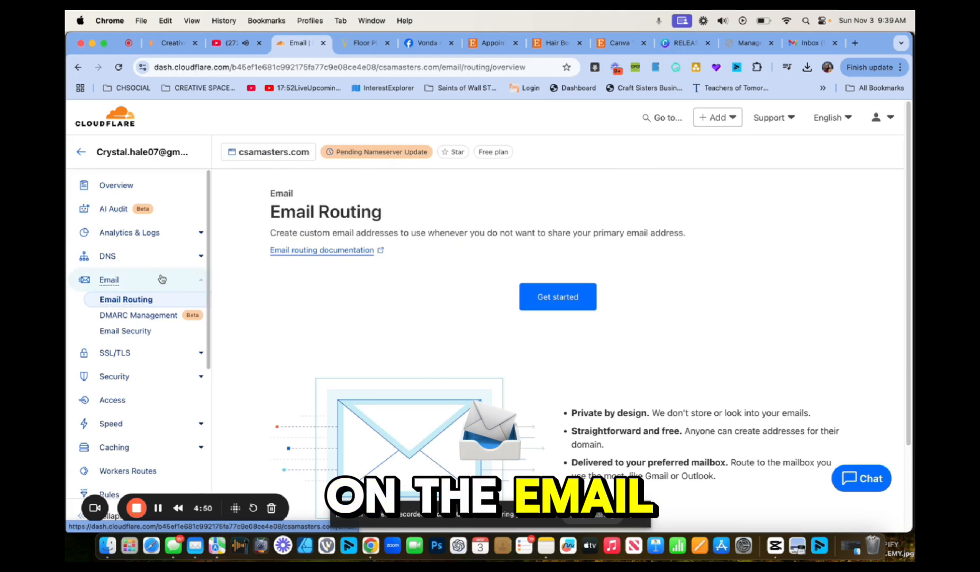
pyautogui.click(558, 297)
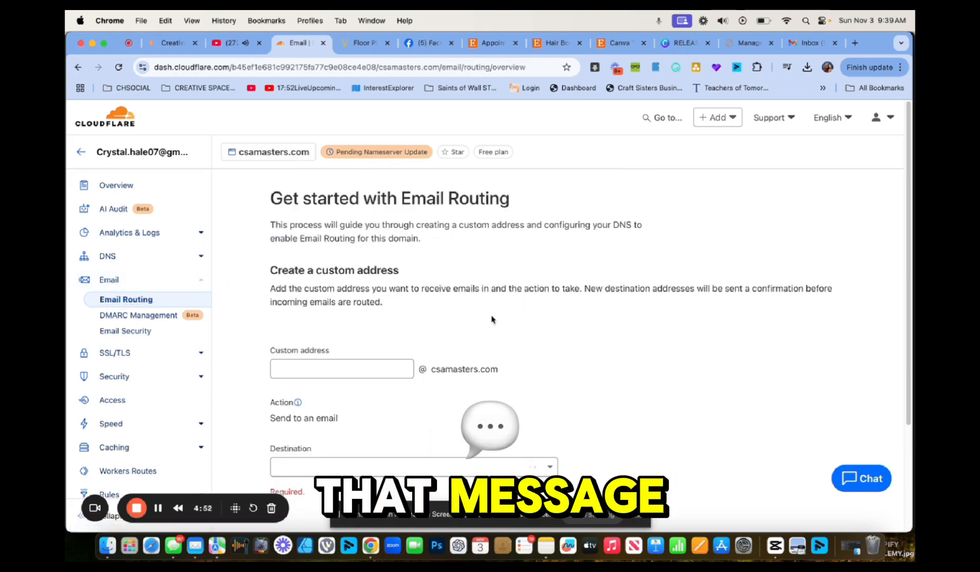
pyautogui.click(375, 366)
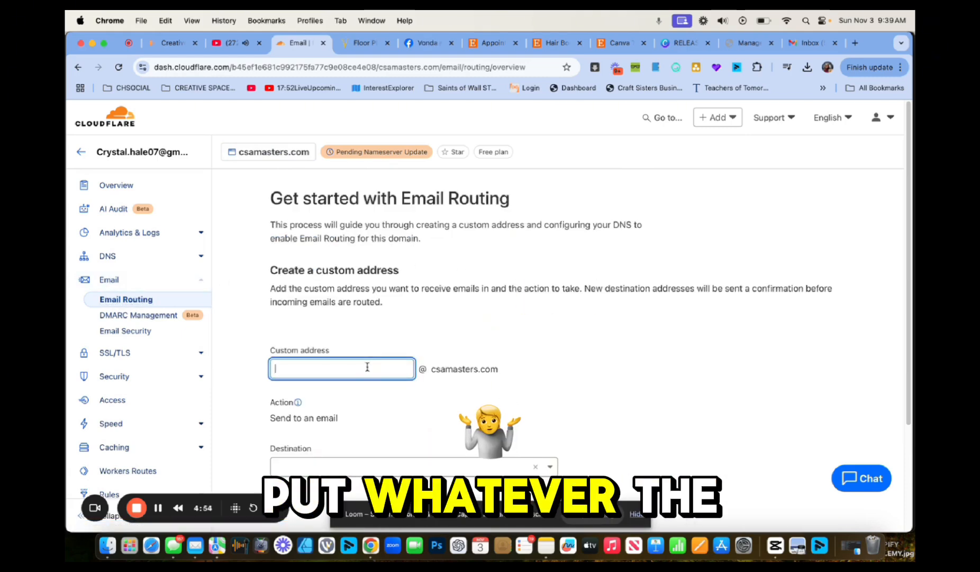
pyautogui.write('i')
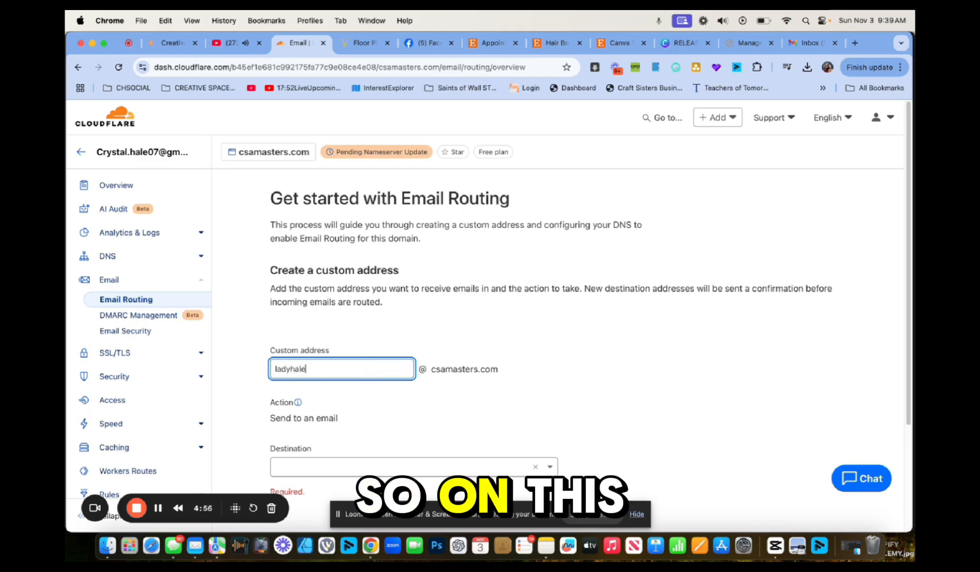
pyautogui.scroll(-2, 391, 422)
pyautogui.click(391, 420)
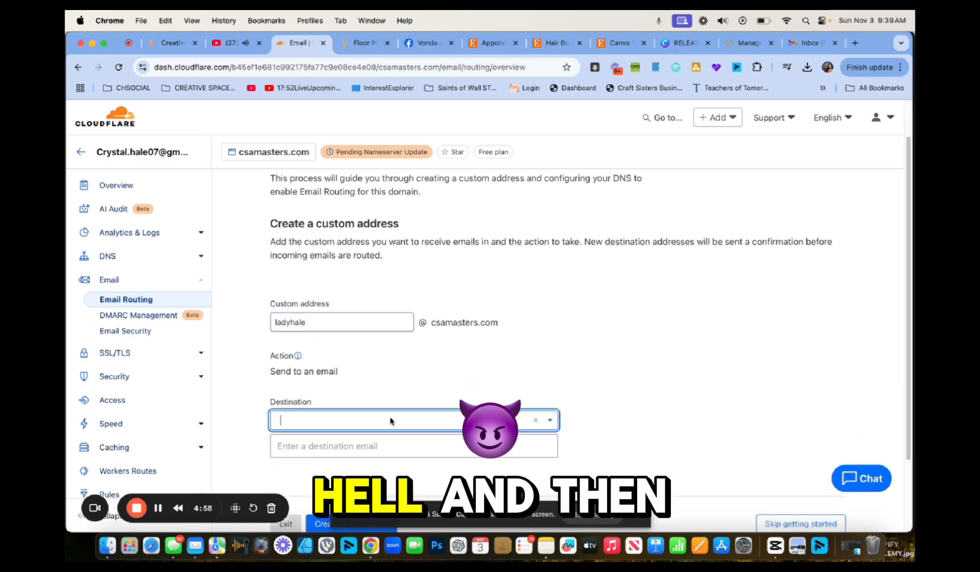
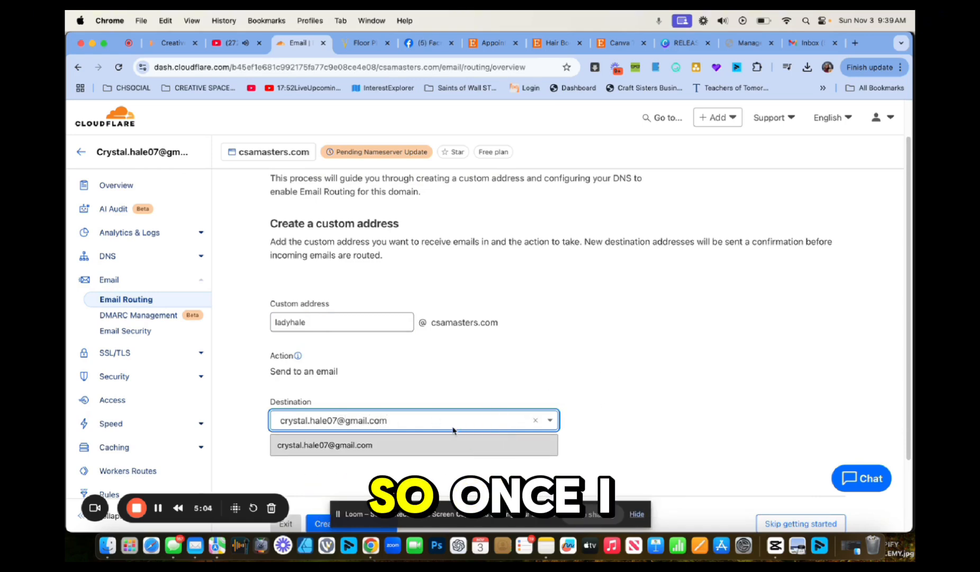
pyautogui.click(421, 444)
pyautogui.scroll(-3, 529, 412)
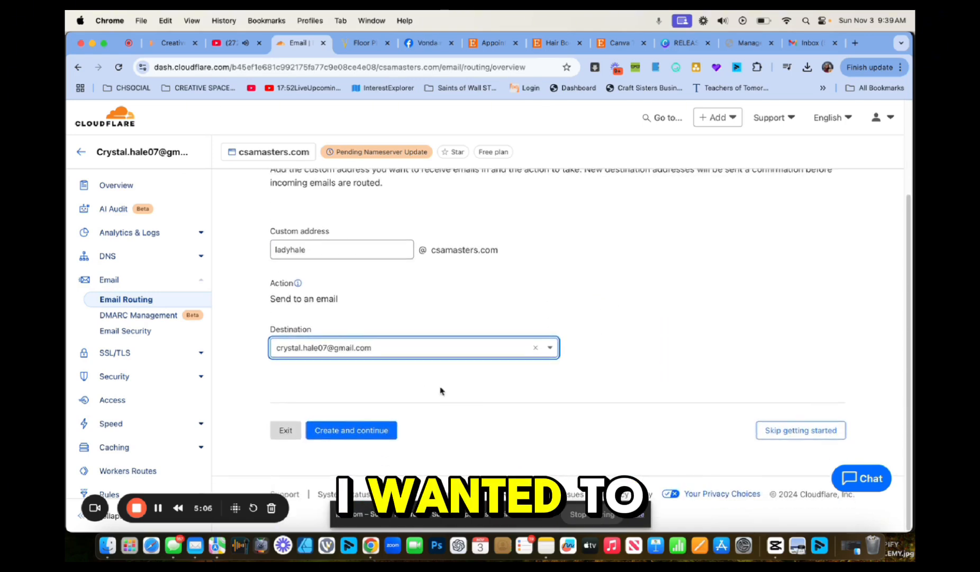
pyautogui.click(380, 432)
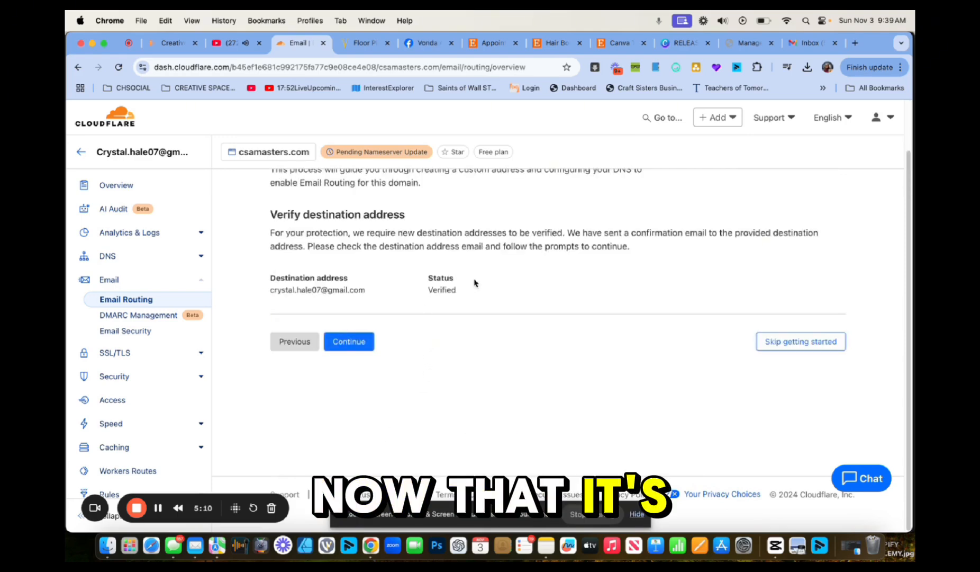
# Continue to the DNS records step and review the conflicting and missing required records
pyautogui.click(350, 342)
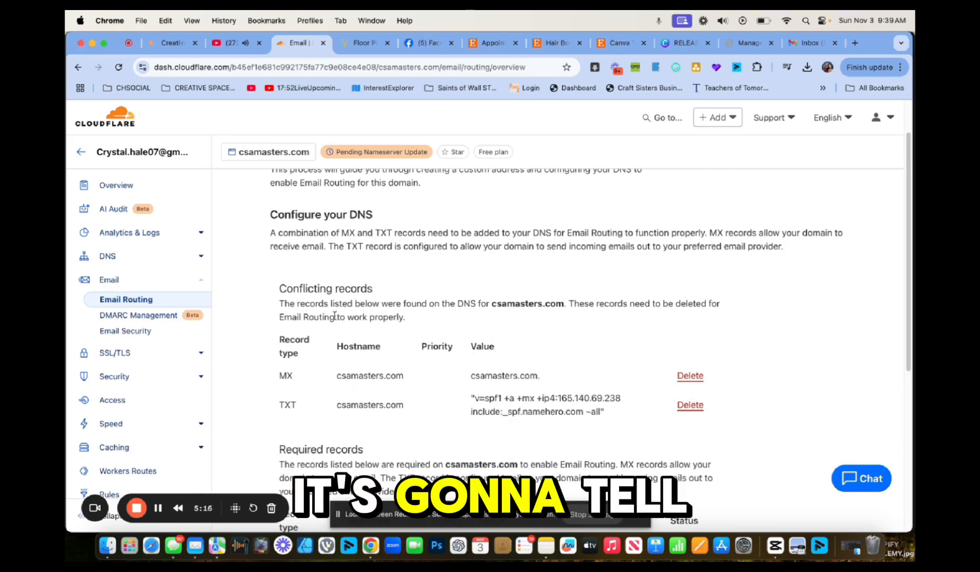
pyautogui.scroll(-4, 436, 340)
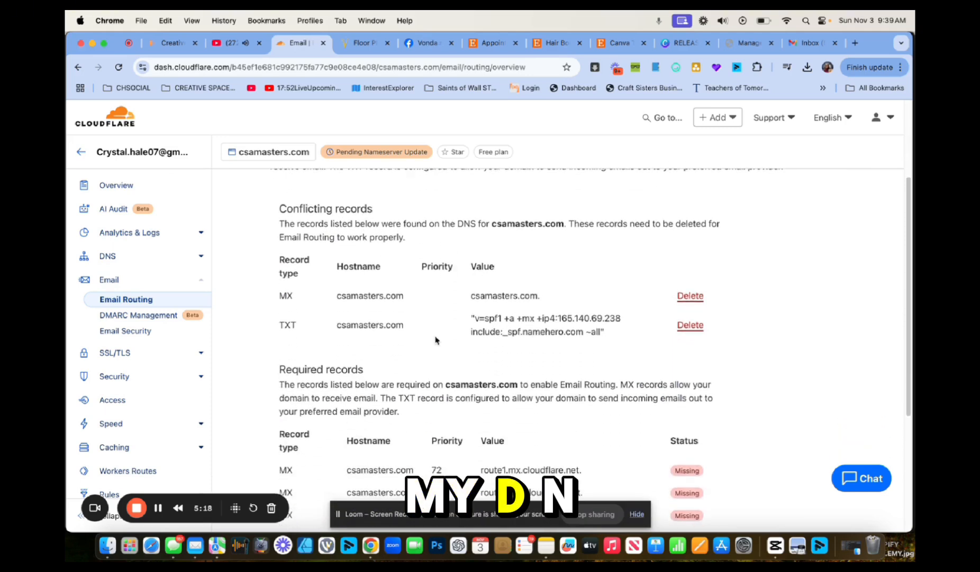
pyautogui.scroll(-2, 437, 339)
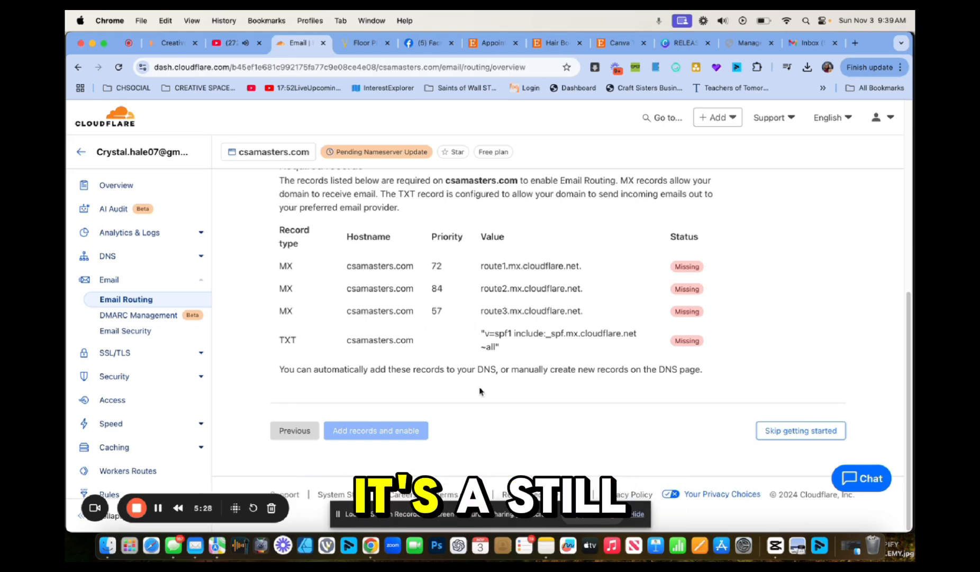
pyautogui.scroll(5, 479, 389)
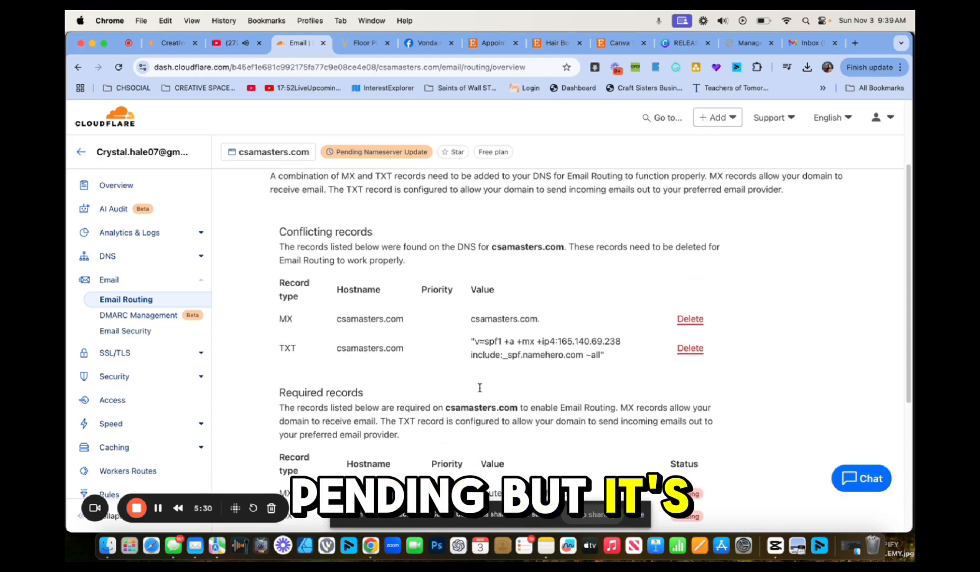
pyautogui.scroll(-1, 482, 383)
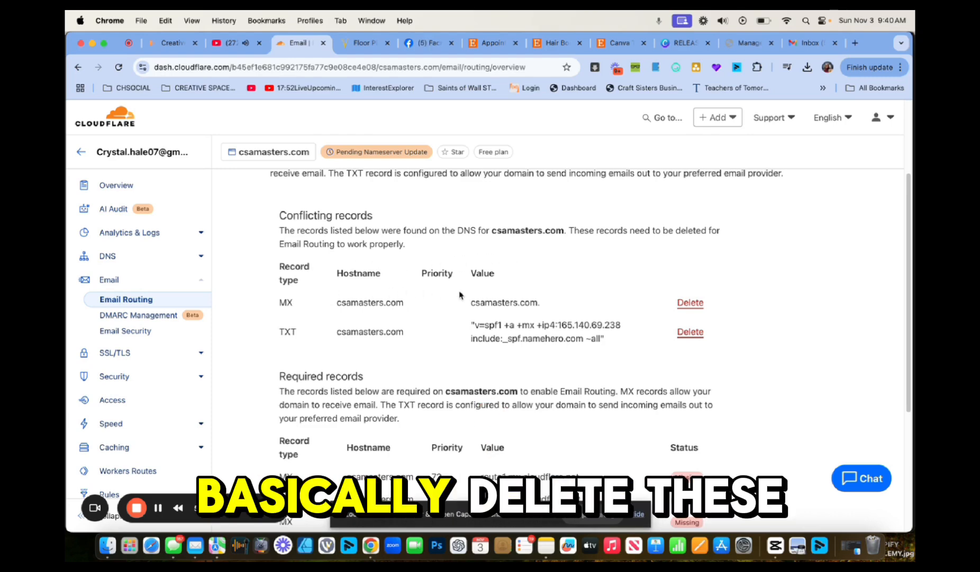
# Delete the conflicting MX record and start deleting the conflicting TXT record
pyautogui.click(690, 303)
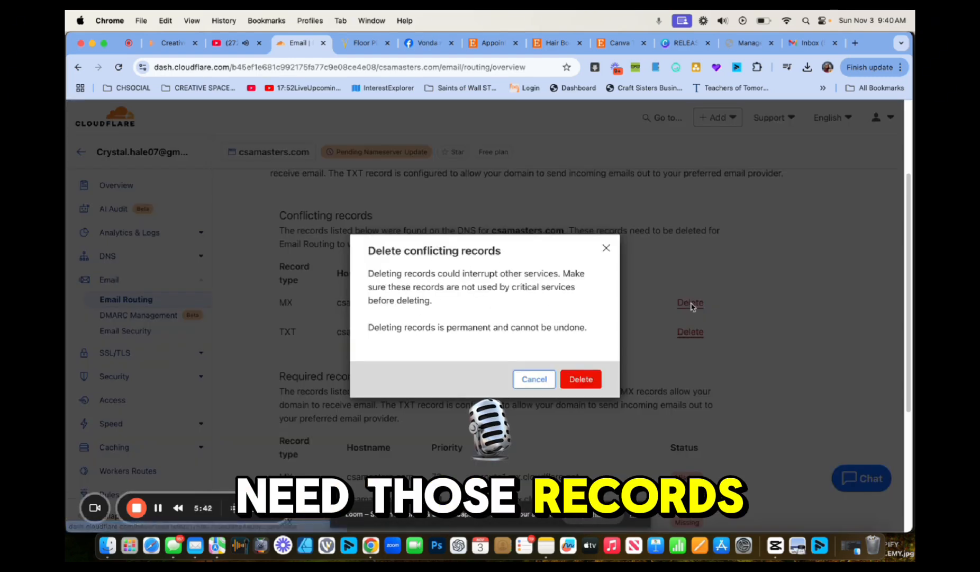
pyautogui.click(582, 379)
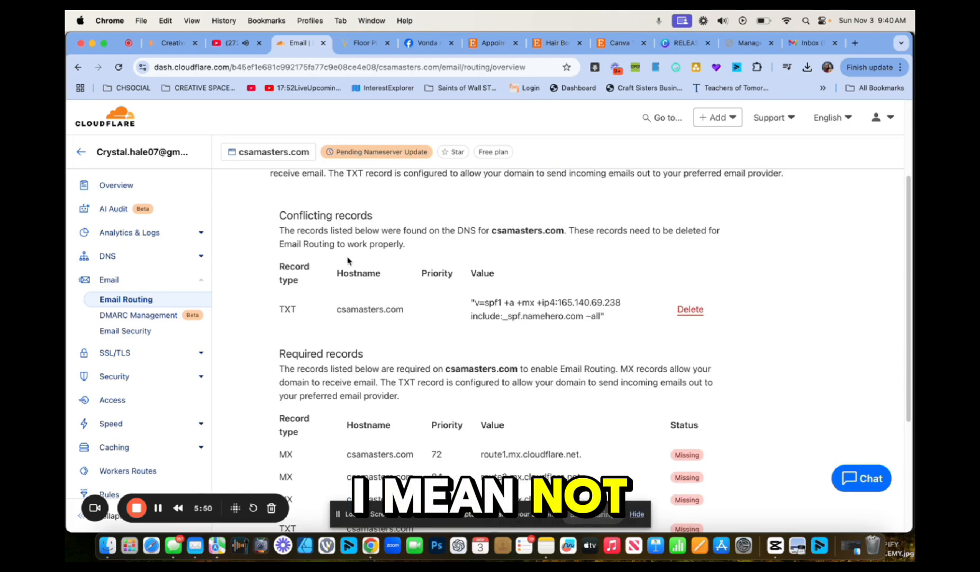
pyautogui.click(692, 312)
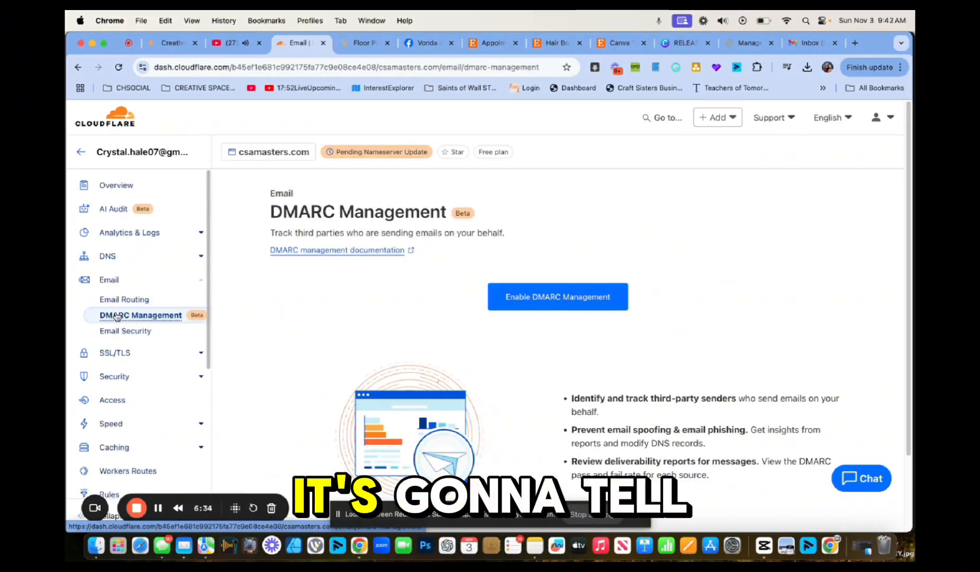
# Enable DMARC Management for csamasters.com with the default DMARC record, then return to Email Routing
pyautogui.click(592, 292)
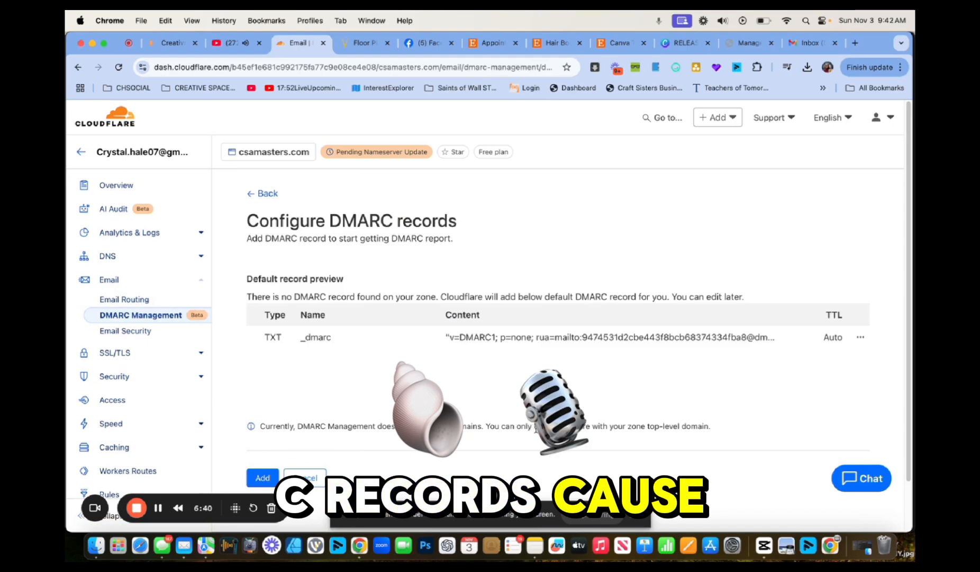
pyautogui.click(258, 481)
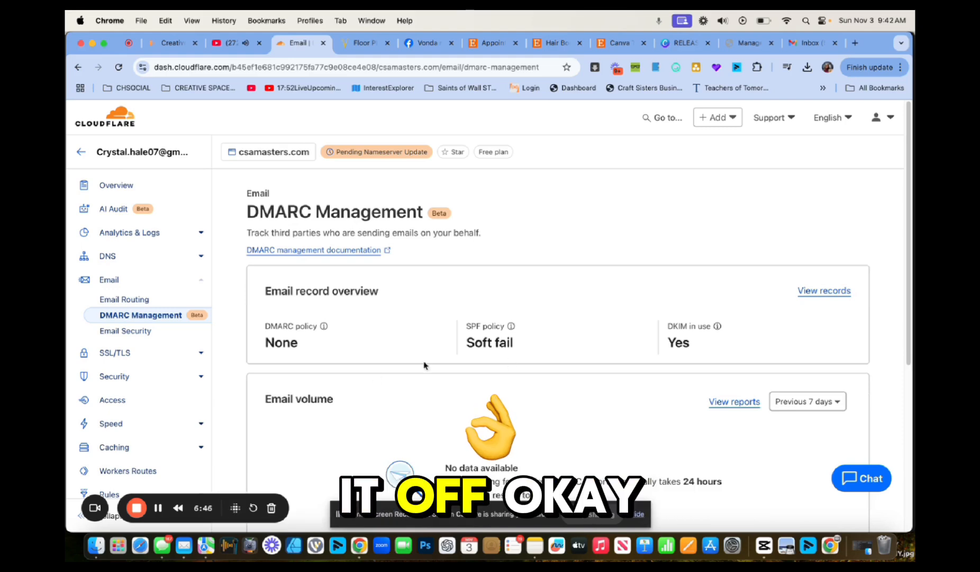
pyautogui.scroll(-2, 525, 340)
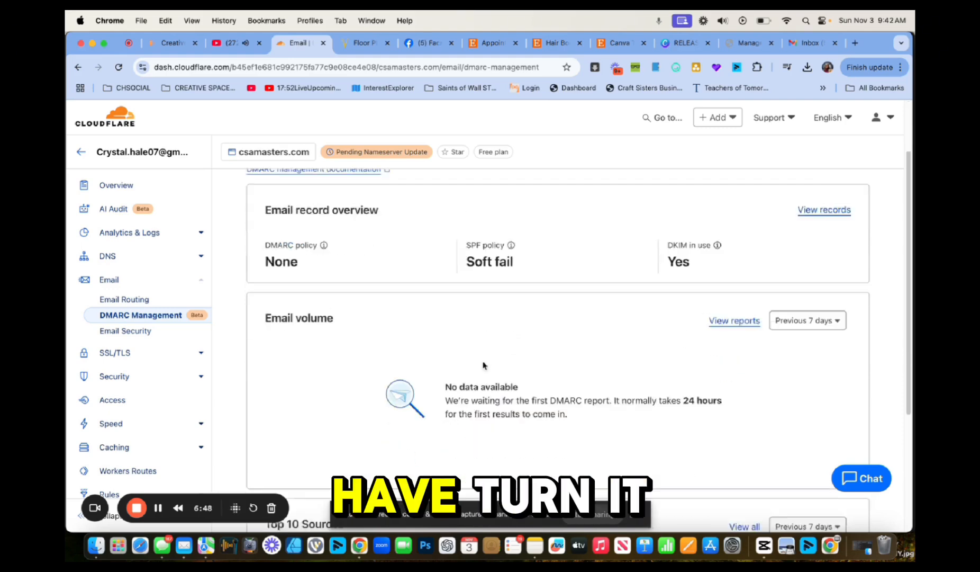
pyautogui.click(108, 281)
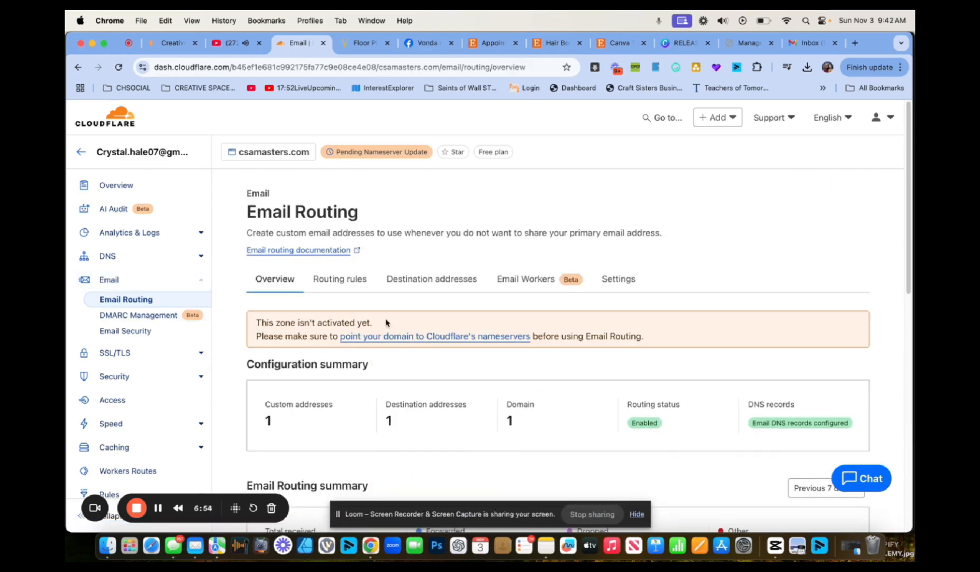
# Check in the domains list that csamasters.com is now Active
pyautogui.scroll(-1, 399, 347)
pyautogui.scroll(1, 400, 347)
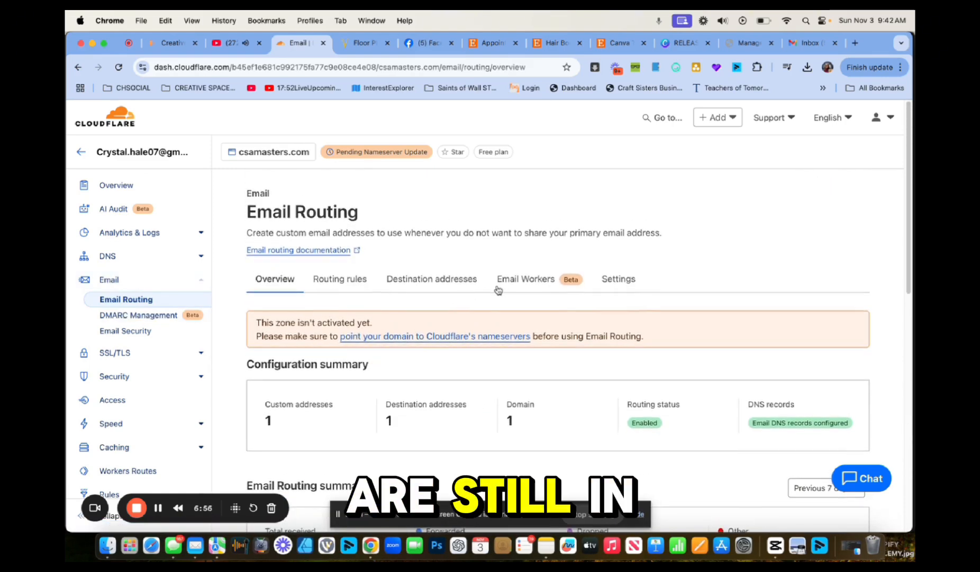
pyautogui.click(262, 154)
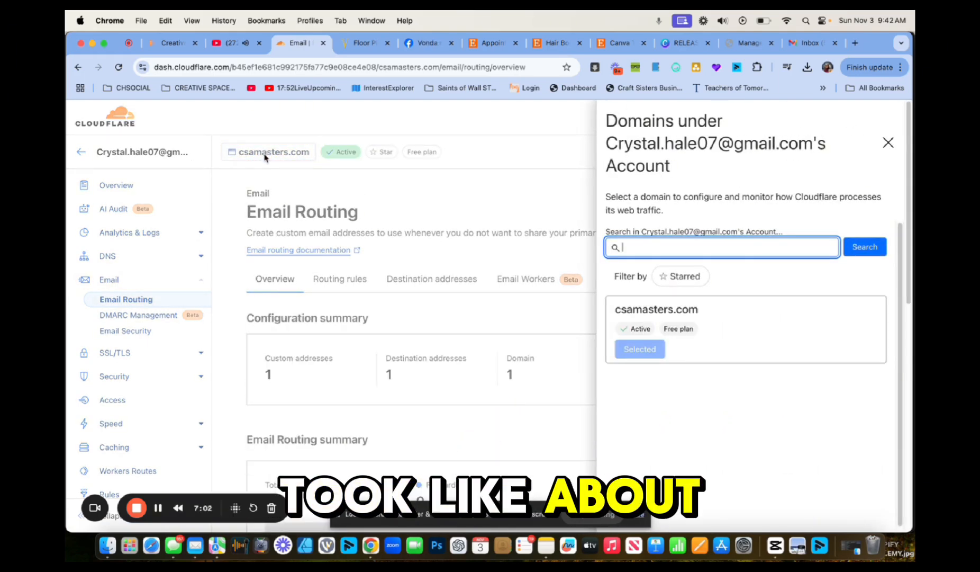
pyautogui.click(265, 157)
# Review the csamasters.com DNS records, then read Cloudflare's Status Active email in Gmail
pyautogui.click(107, 258)
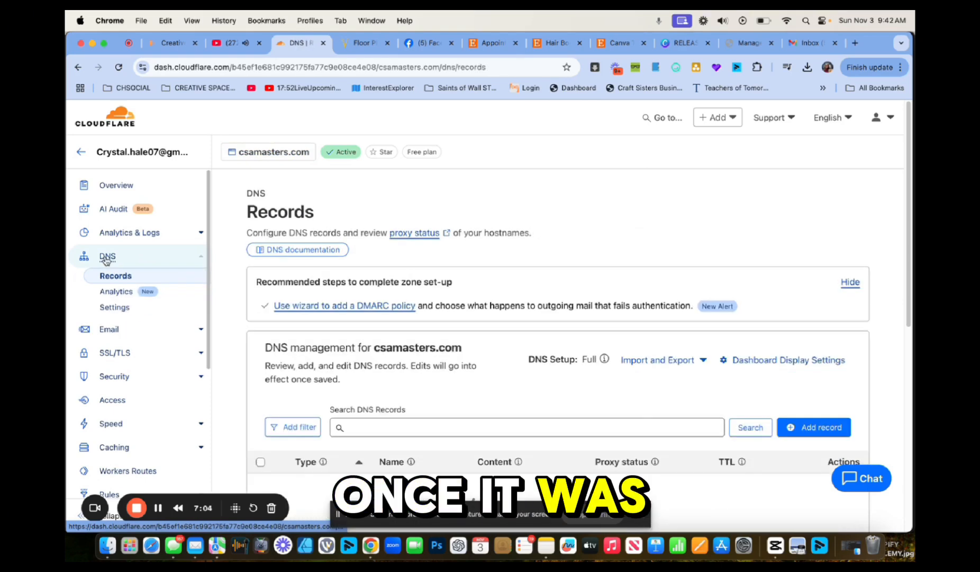
pyautogui.scroll(-1, 373, 357)
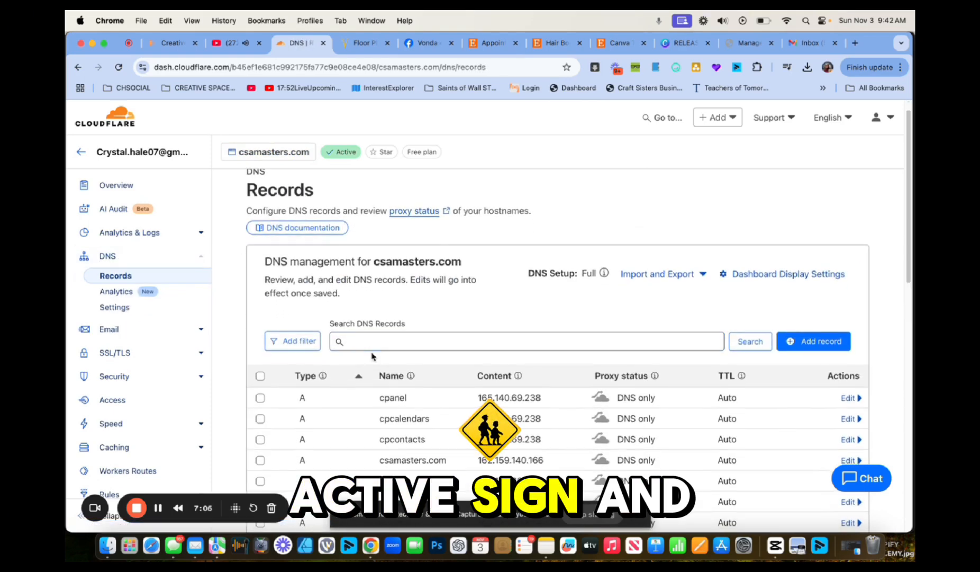
pyautogui.scroll(1, 373, 356)
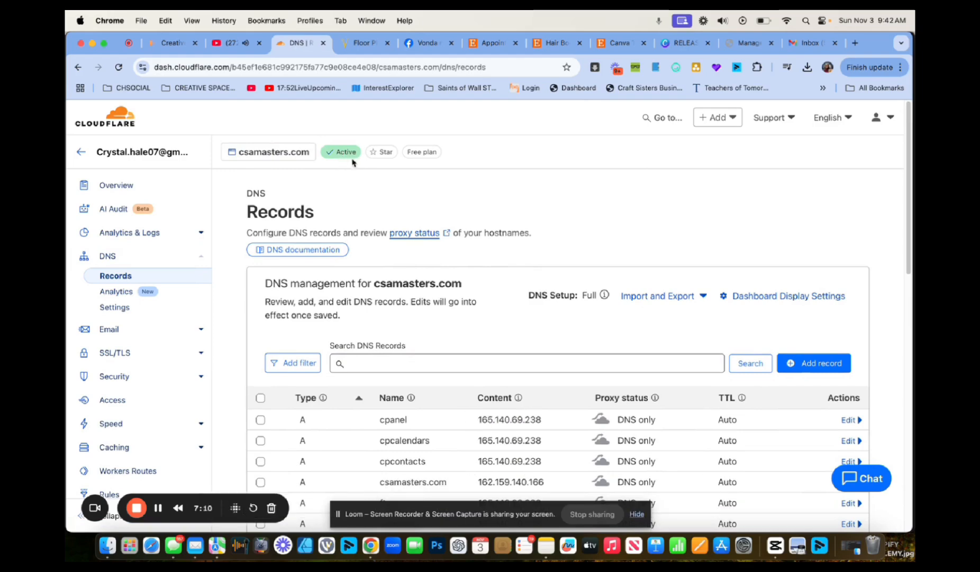
pyautogui.scroll(-5, 406, 191)
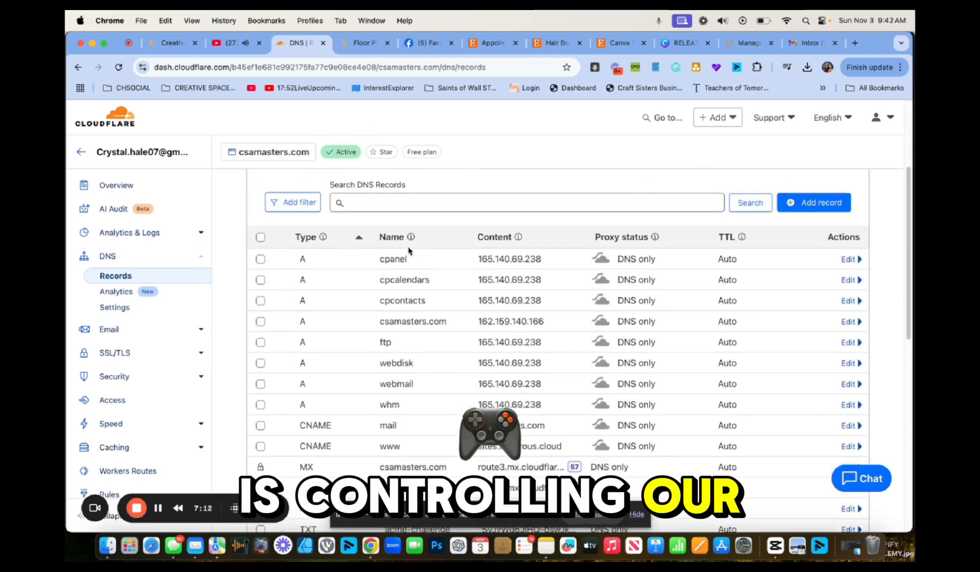
pyautogui.scroll(6, 406, 212)
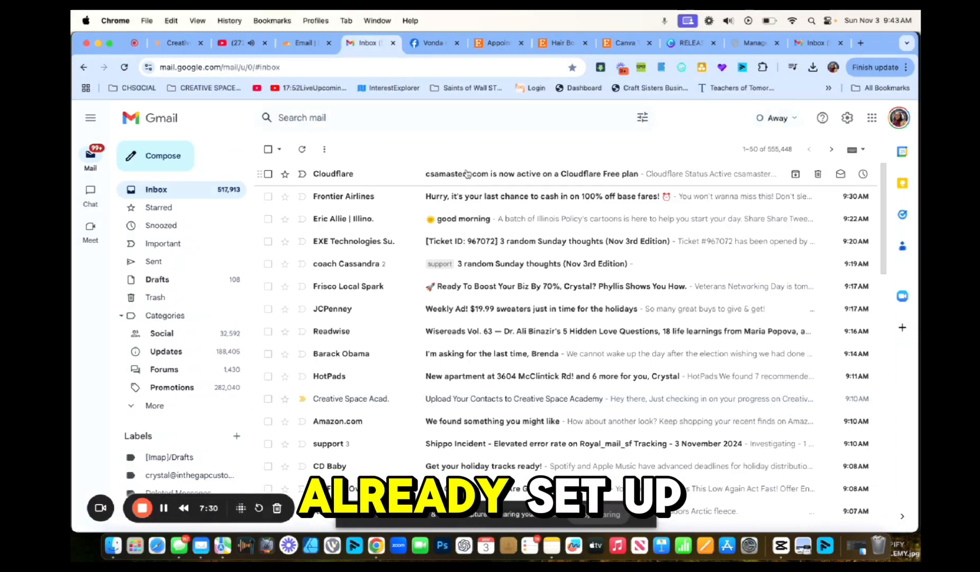
pyautogui.click(461, 172)
pyautogui.scroll(-3, 486, 323)
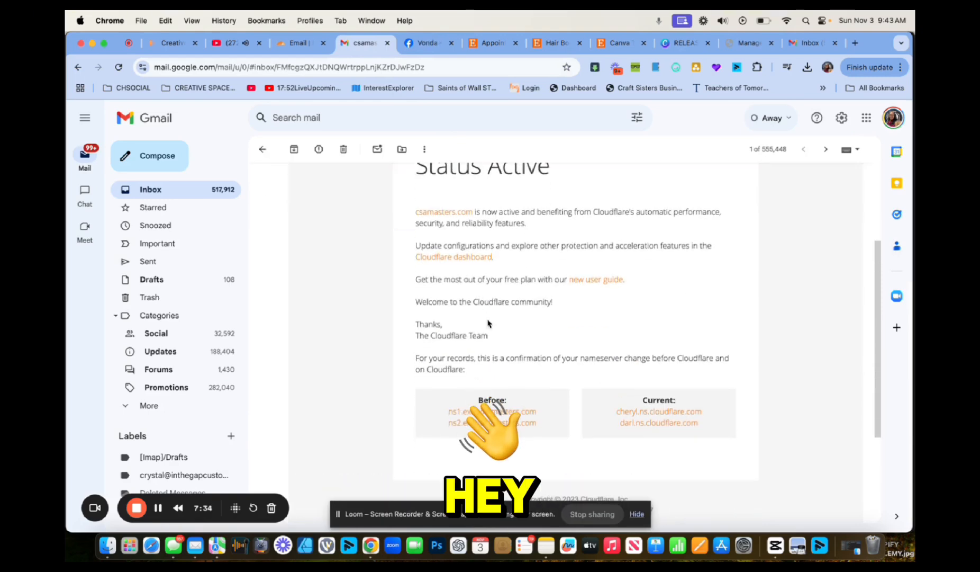
# Return to the Gmail inbox and open Manage your Google Account from the profile menu
pyautogui.scroll(3, 487, 324)
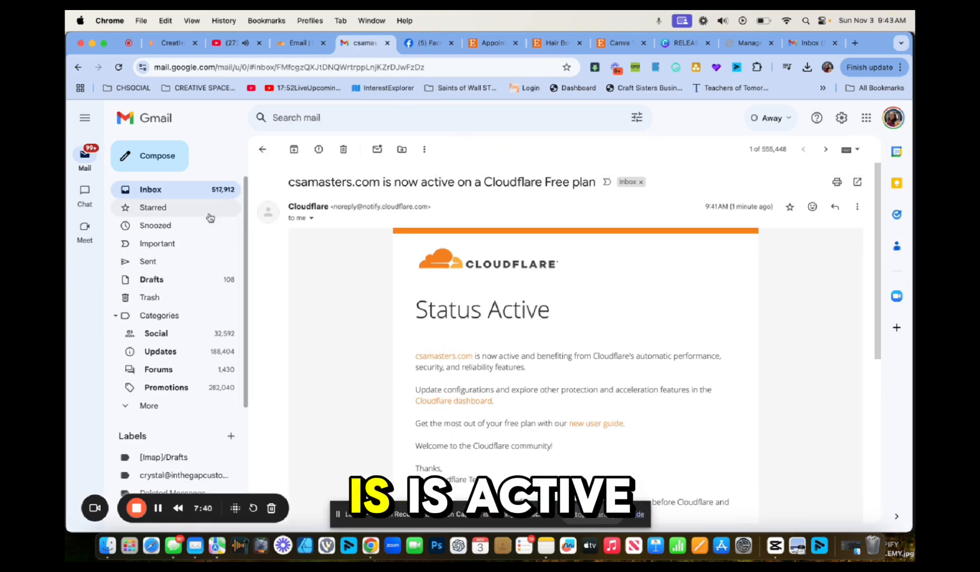
pyautogui.click(175, 191)
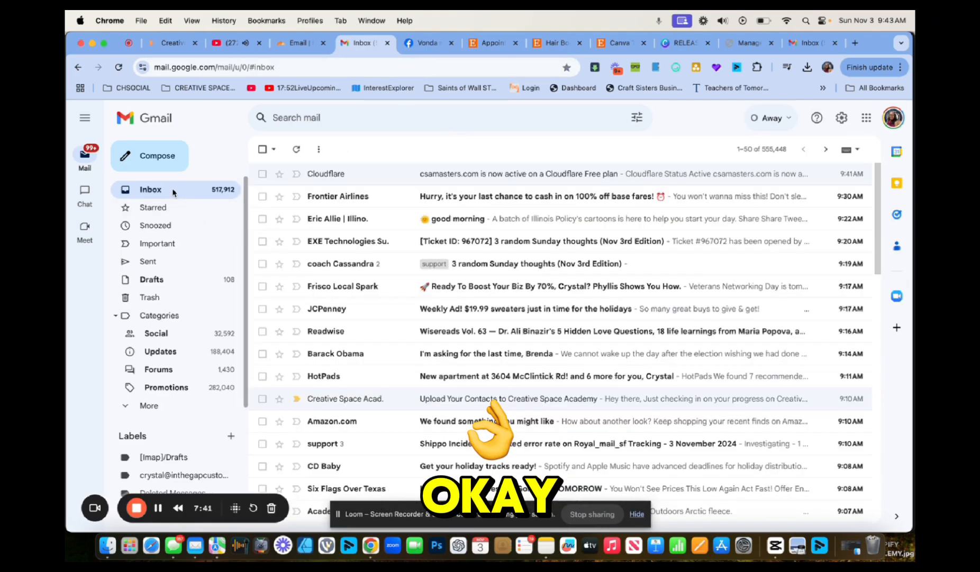
pyautogui.click(895, 119)
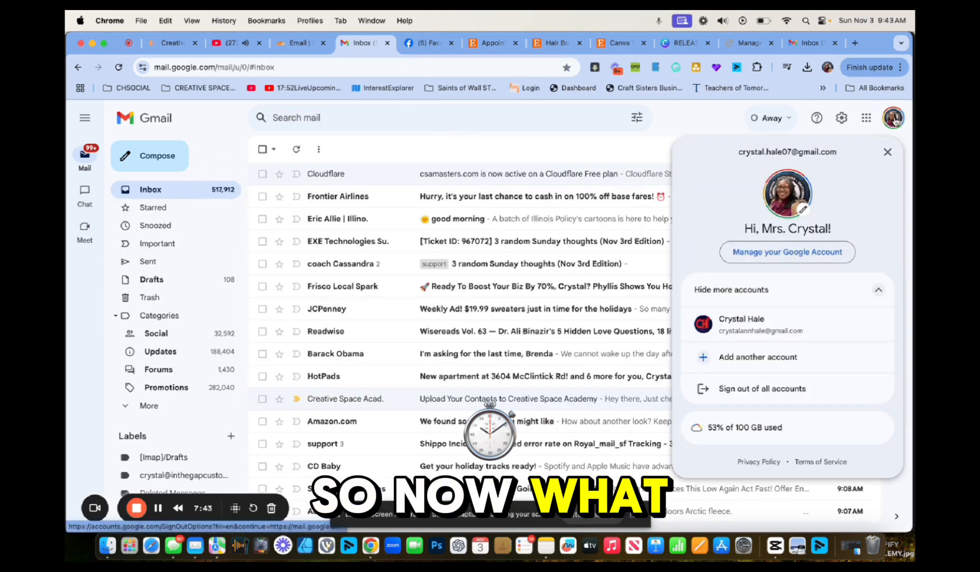
pyautogui.click(845, 121)
pyautogui.click(843, 119)
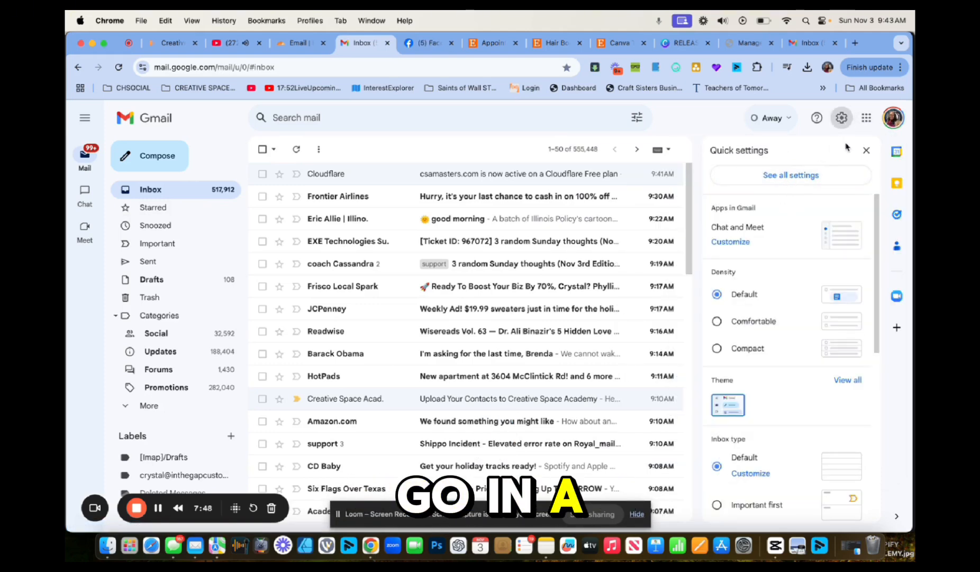
pyautogui.click(892, 118)
pyautogui.click(787, 252)
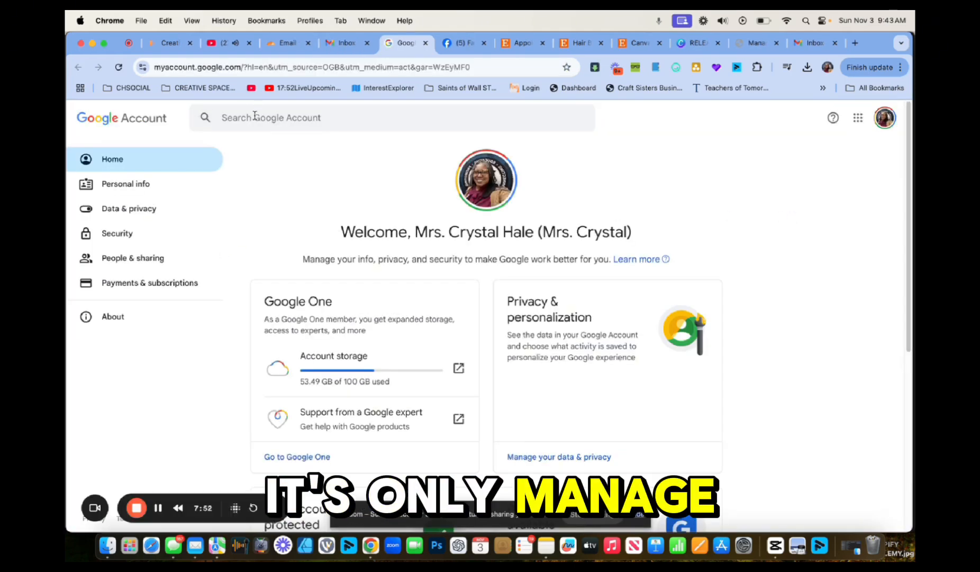
# Create a Google app password named 'cloudflareemails' and copy the generated password
pyautogui.click(256, 119)
pyautogui.write('app')
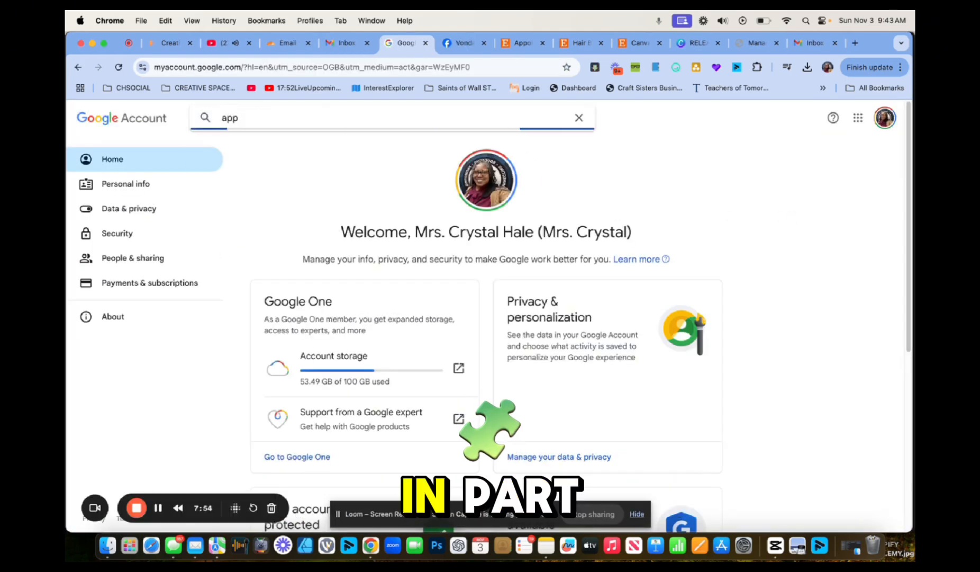
pyautogui.click(226, 196)
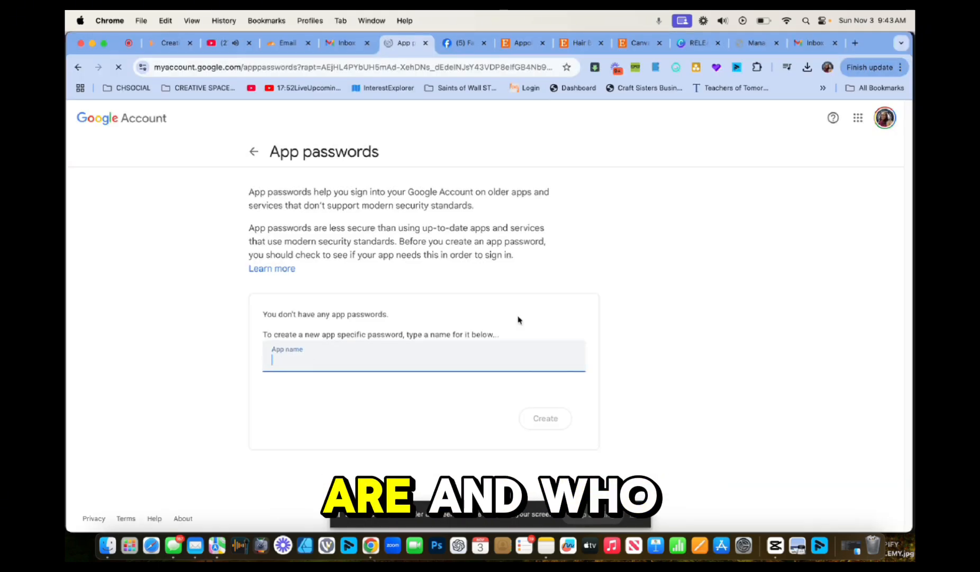
pyautogui.write('cloudflare')
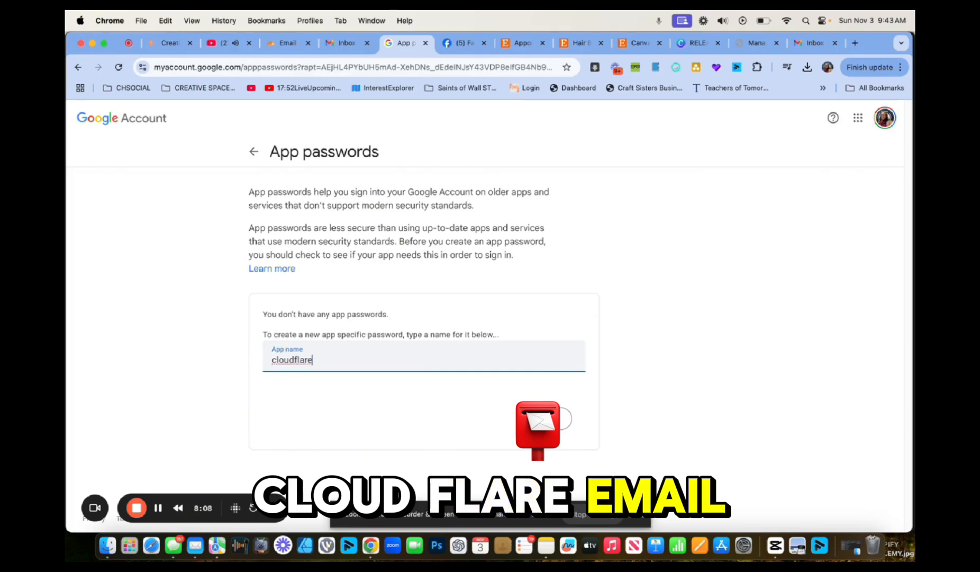
pyautogui.write('emails')
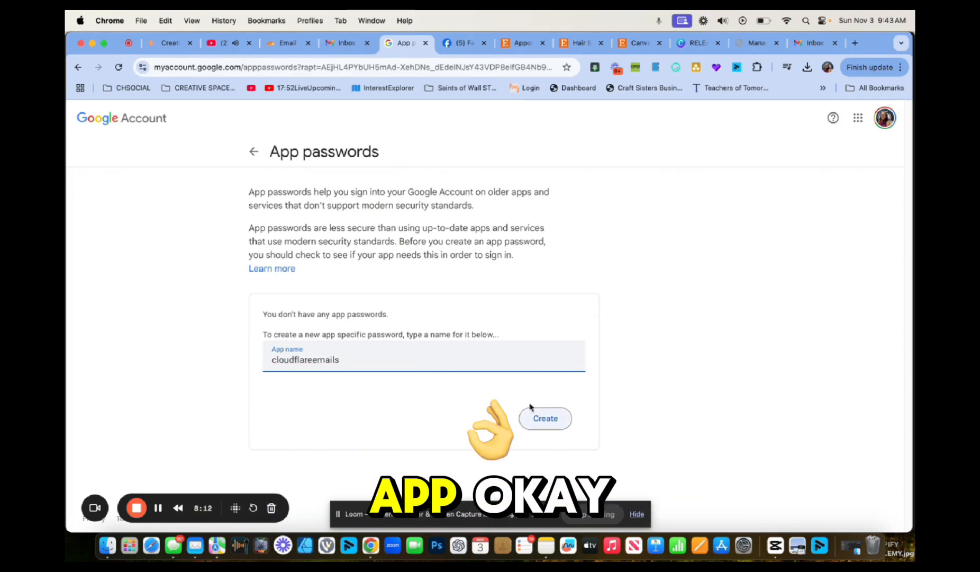
pyautogui.click(544, 418)
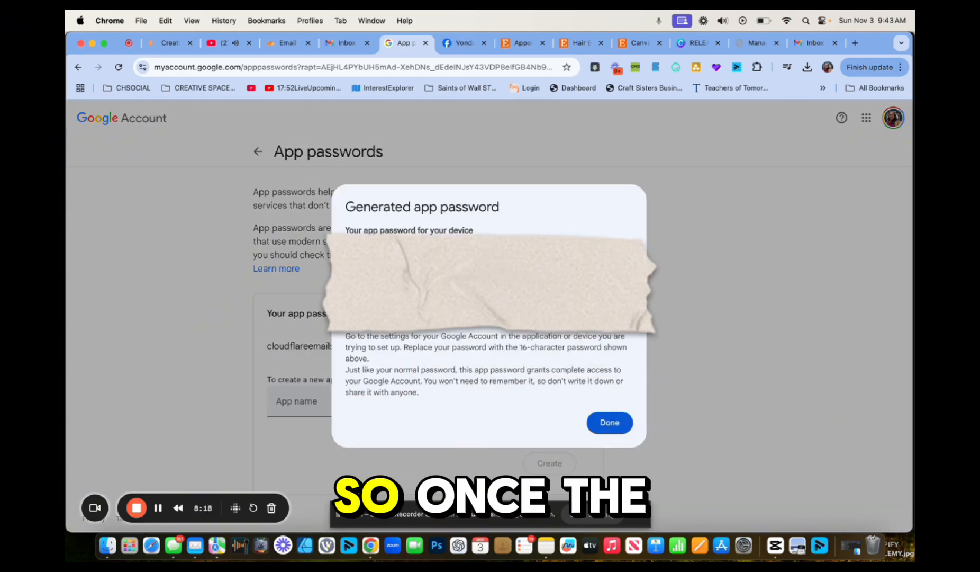
pyautogui.rightClick(455, 326)
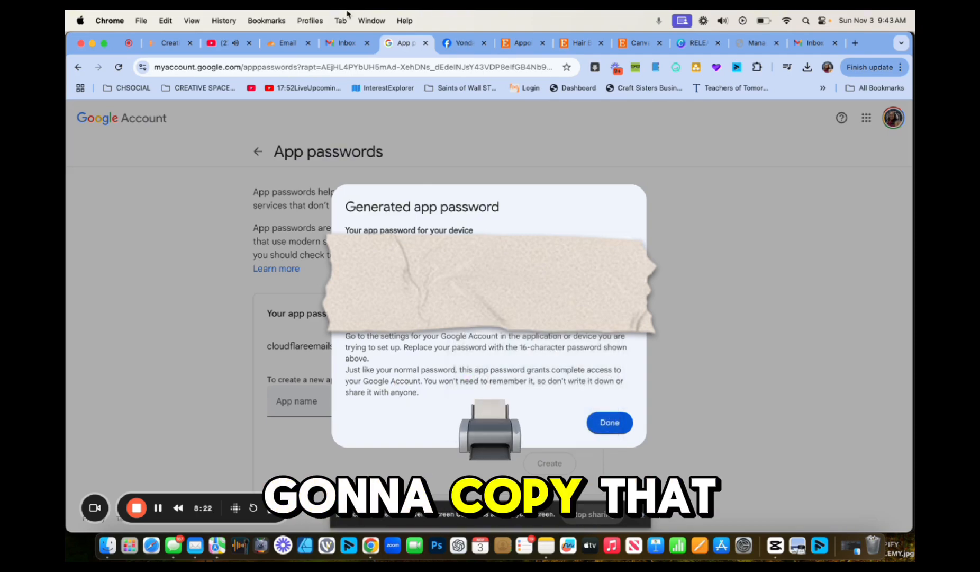
# Go to Gmail's Accounts and Import settings and start adding another send-from address
pyautogui.click(345, 43)
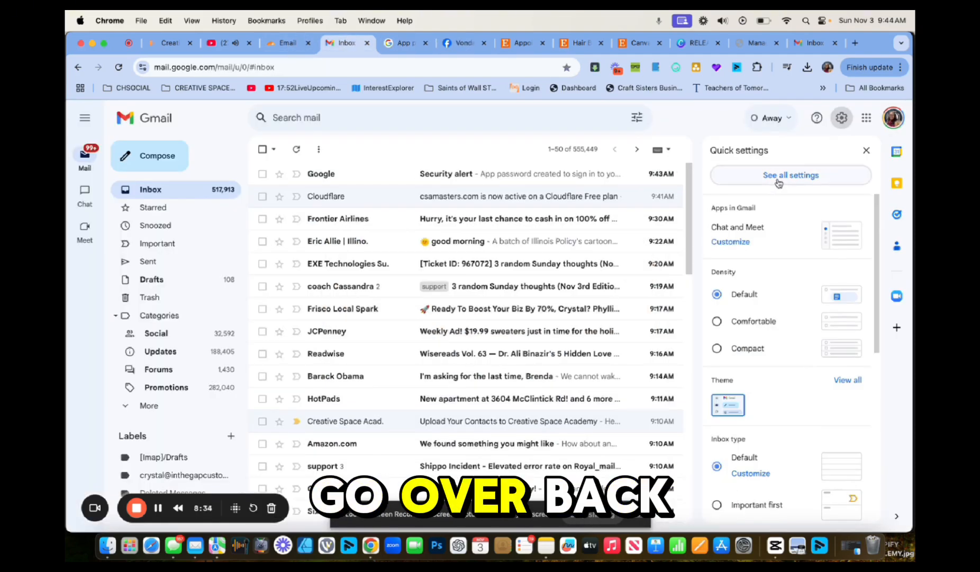
pyautogui.click(779, 179)
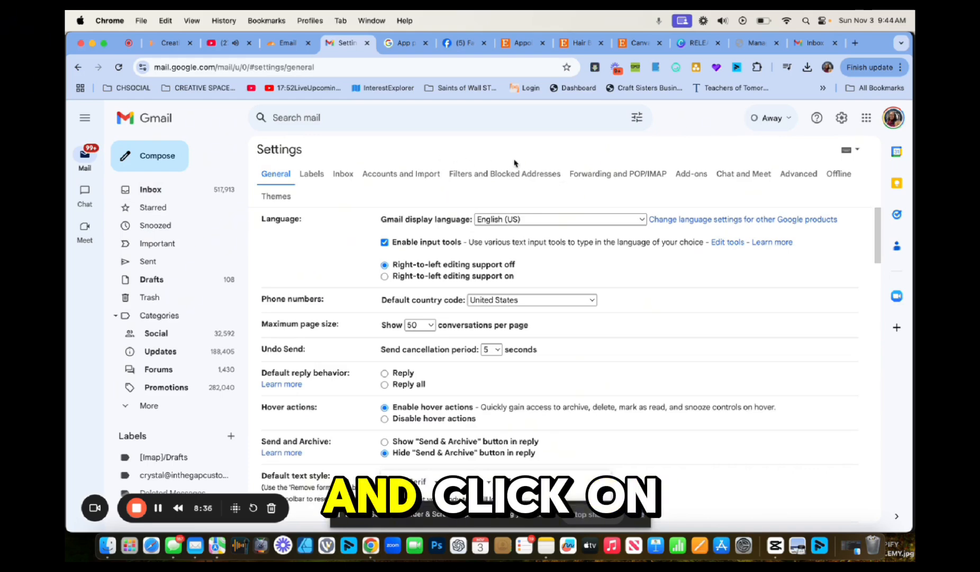
pyautogui.click(389, 173)
pyautogui.scroll(-5, 414, 353)
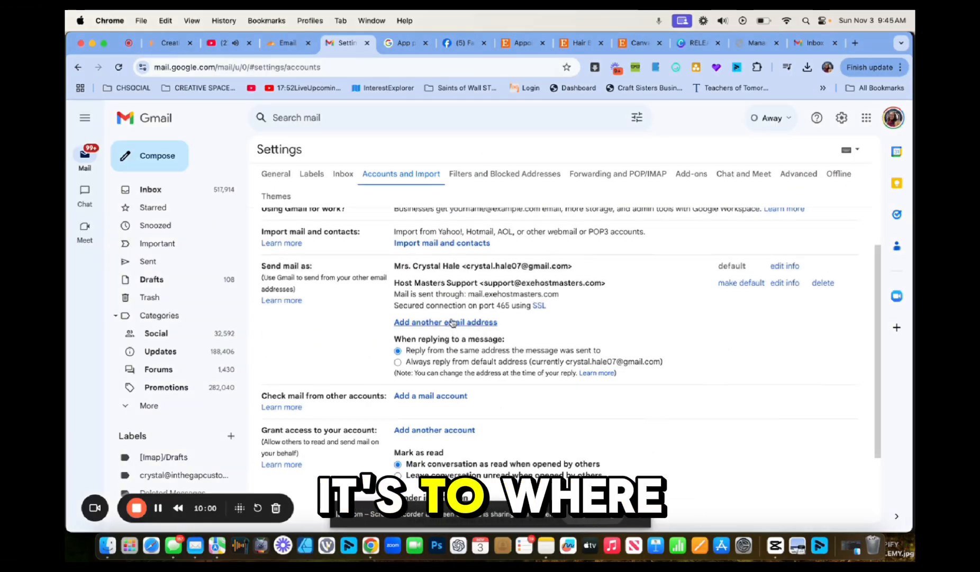
pyautogui.click(451, 322)
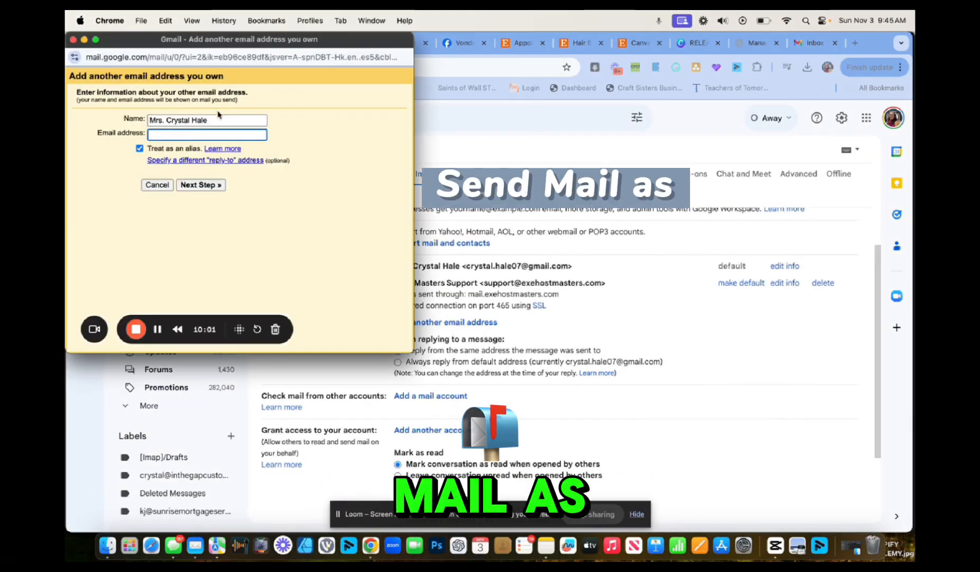
# Enter the sender's display name and paste in the custom-domain address
pyautogui.write('Lady H')
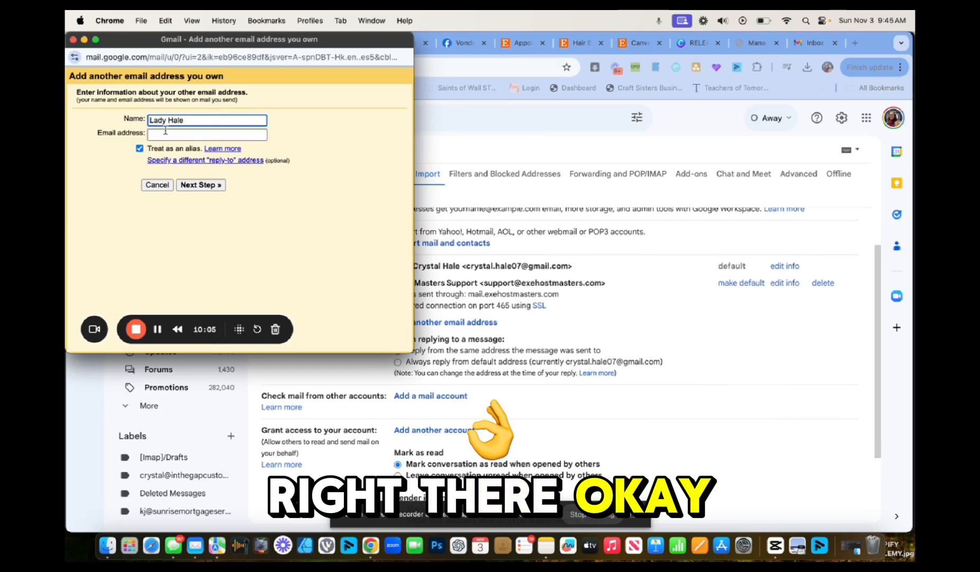
pyautogui.click(170, 134)
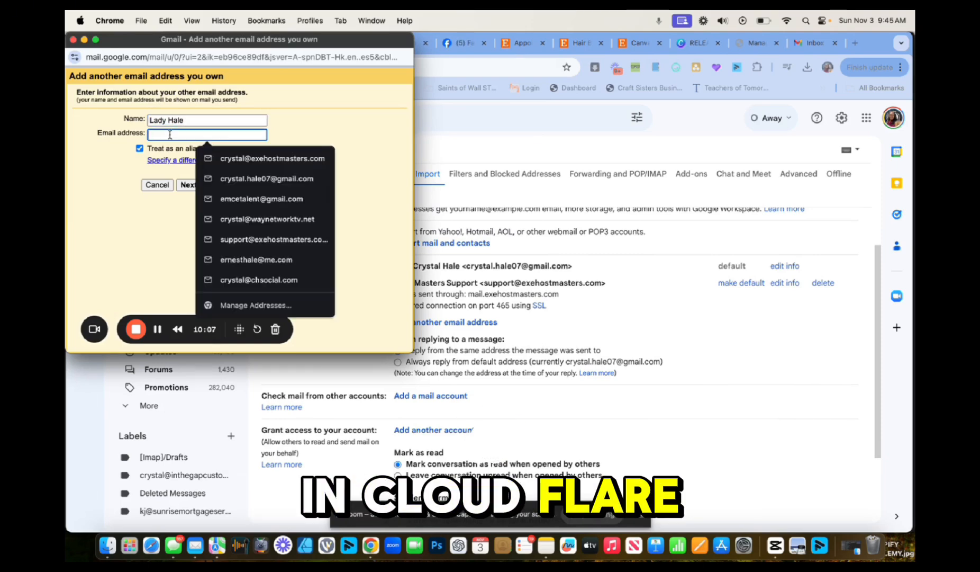
pyautogui.press('super+v')
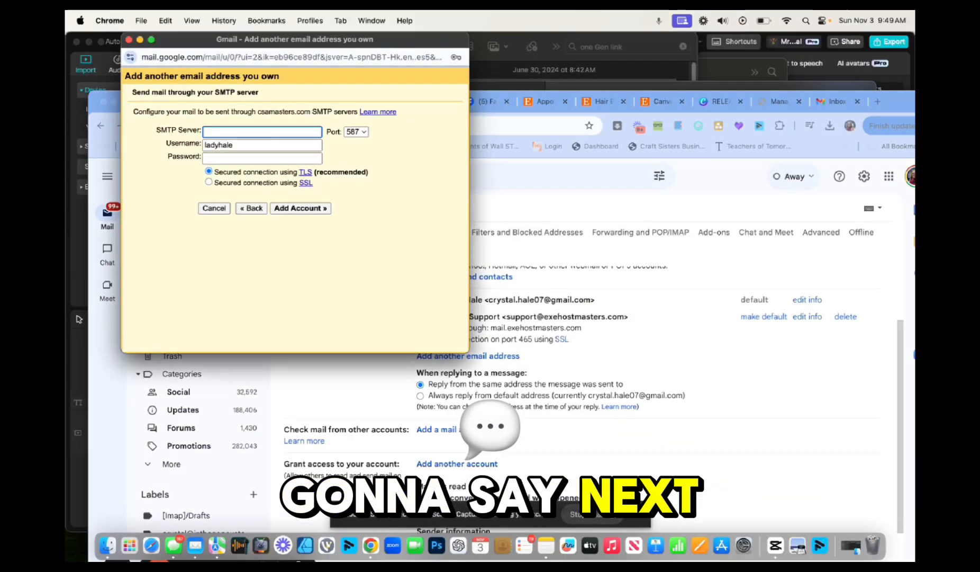
# Use SMTP server smtp.gmail.com with the Gmail username and app password, then add the account
pyautogui.write('smtp.gm')
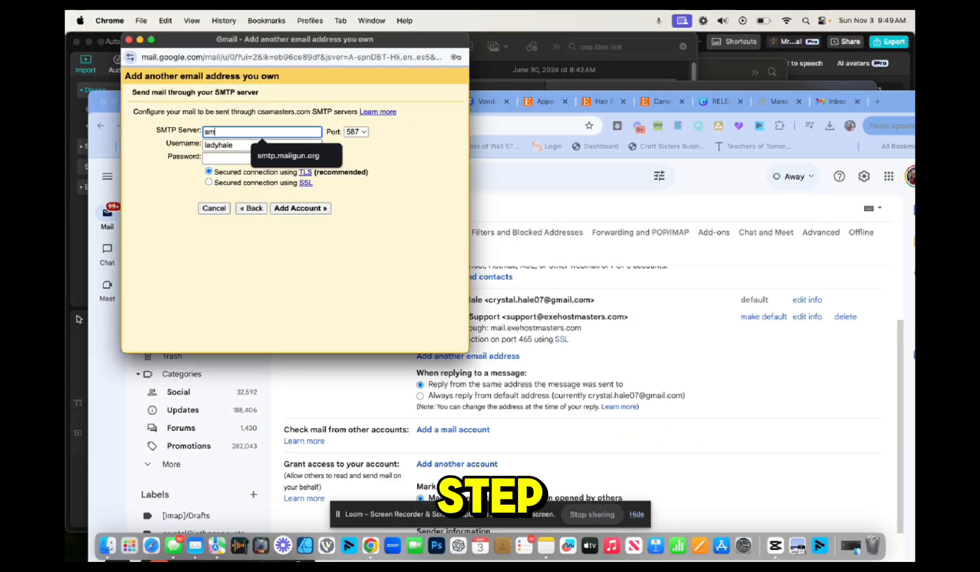
pyautogui.write('com')
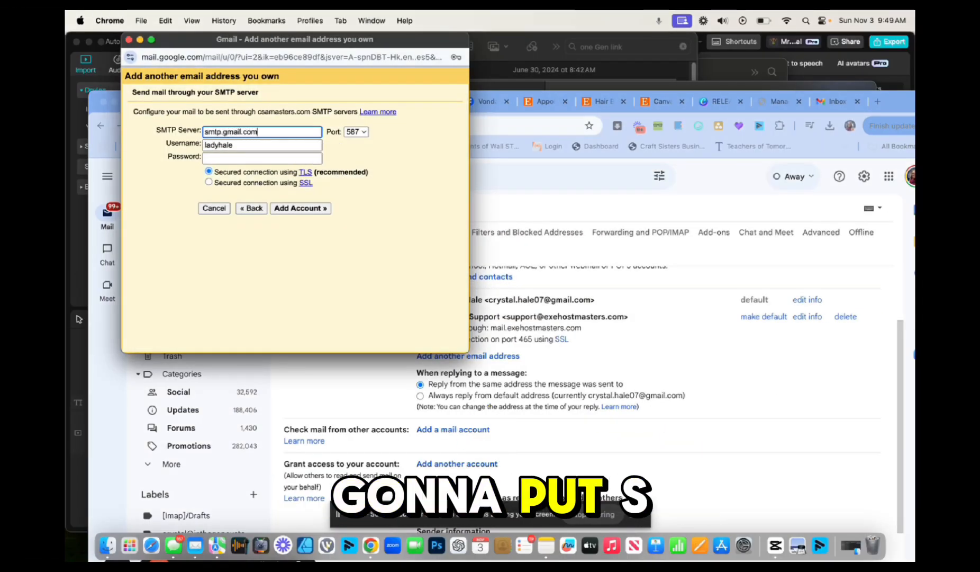
pyautogui.click(258, 146)
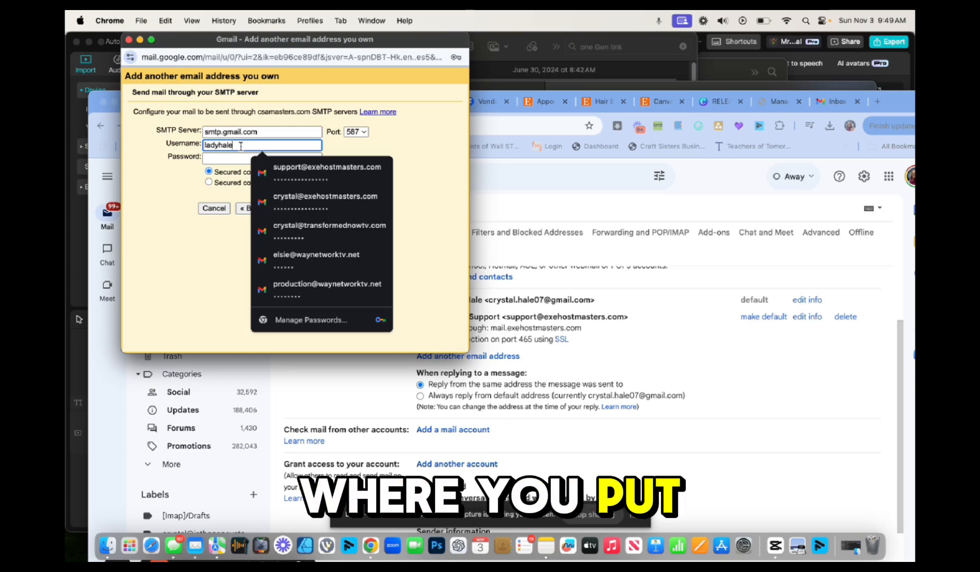
pyautogui.moveTo(242, 145); pyautogui.dragTo(193, 144)
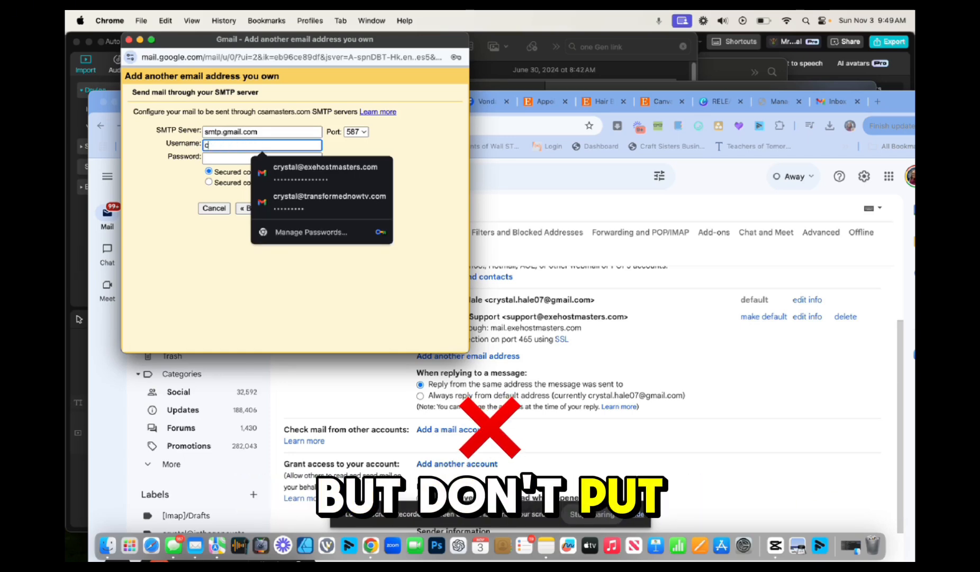
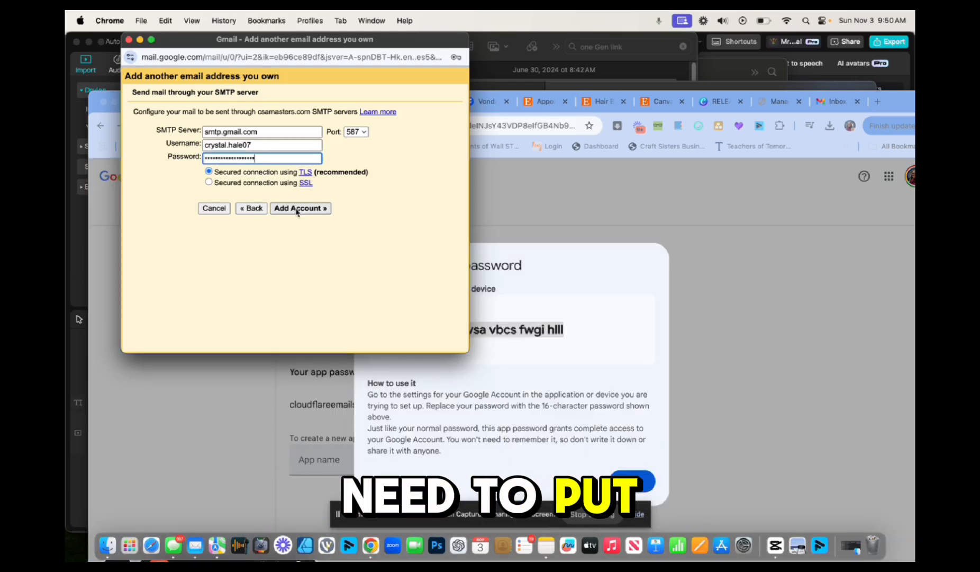
pyautogui.click(297, 209)
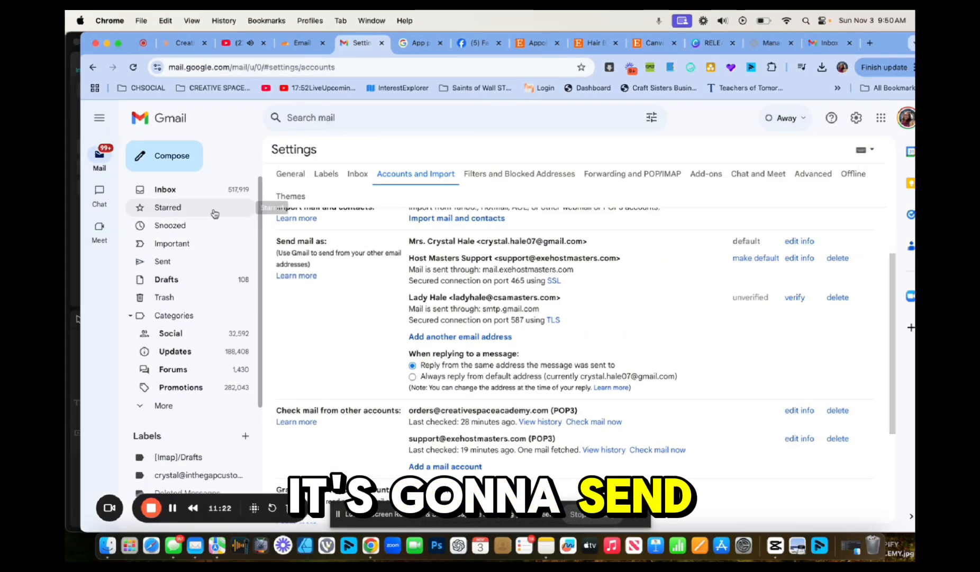
# Open the Gmail Team confirmation email and confirm sending mail as the csamasters.com address
pyautogui.click(177, 192)
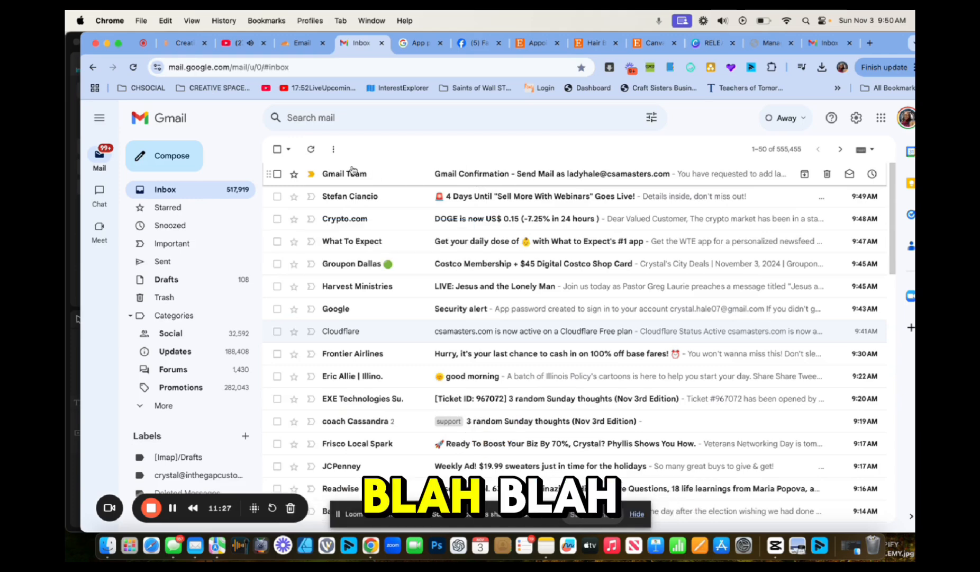
pyautogui.click(616, 177)
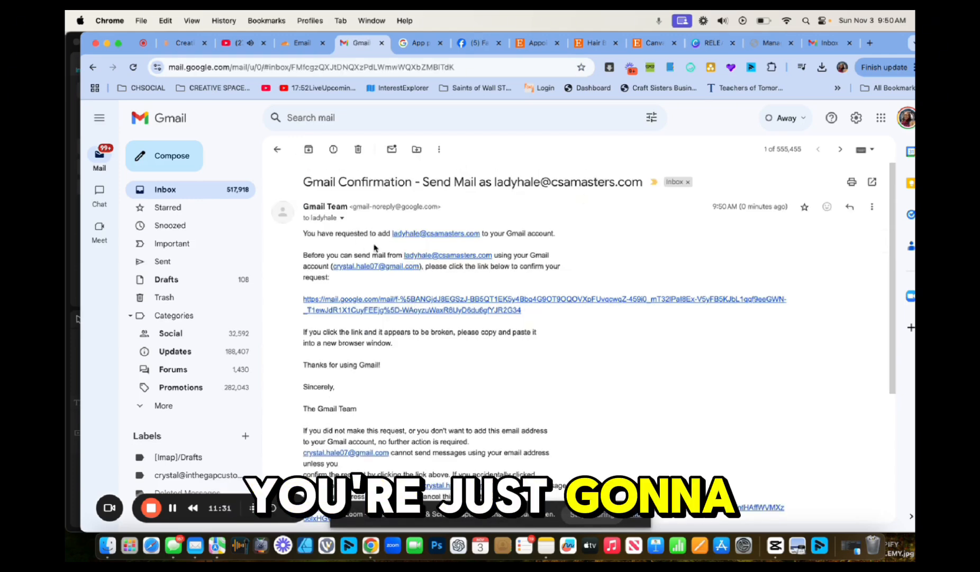
pyautogui.click(373, 303)
pyautogui.click(131, 216)
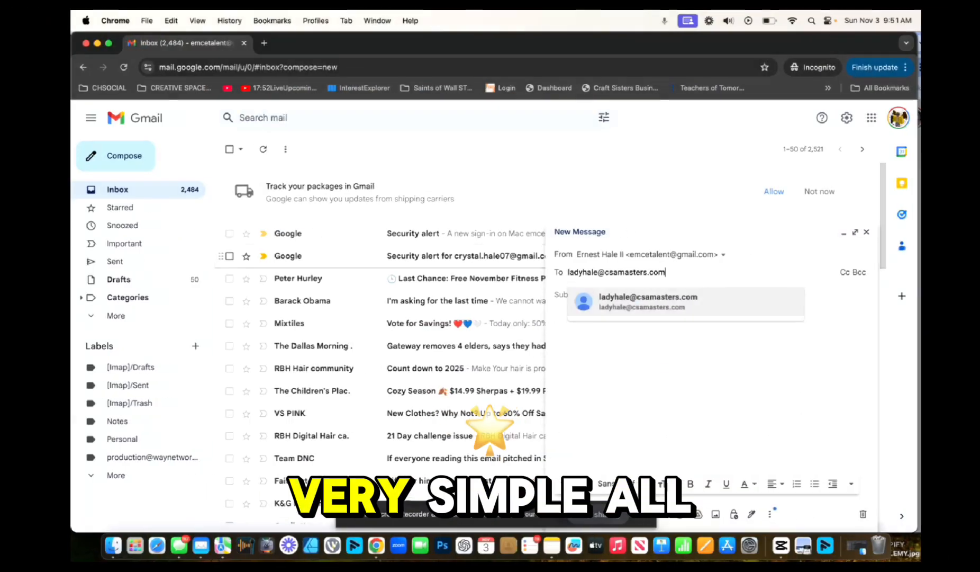
# Address the test email to the csamasters.com address and enter a short greeting subject line
pyautogui.click(610, 292)
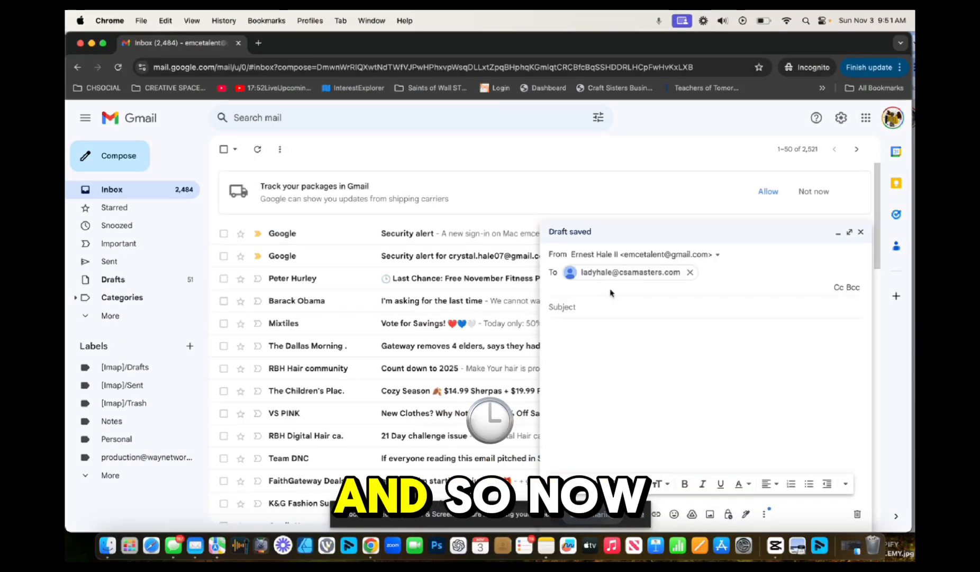
pyautogui.click(584, 307)
pyautogui.write('Hey L')
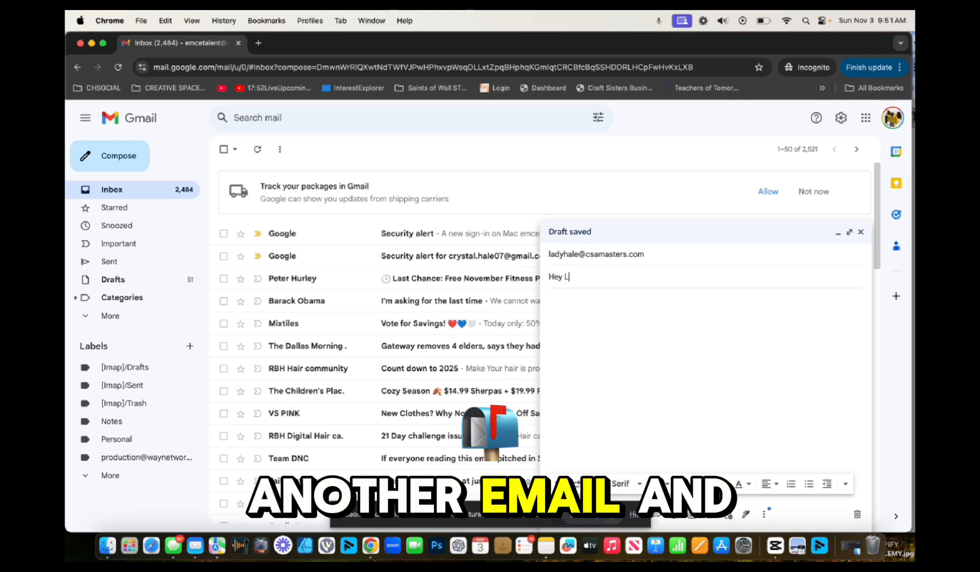
pyautogui.write('ady Hale Youtube ')
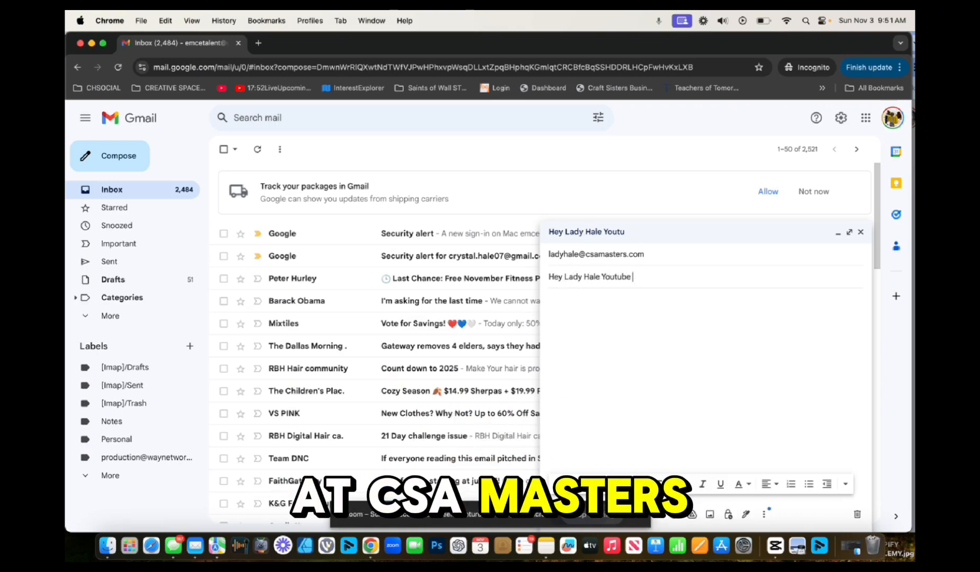
pyautogui.write('T!')
# Write the body 'Hey girl hopeful we did this right lets see', sign off 'Testing Cordinator', and send
pyautogui.click(590, 335)
pyautogui.write('e')
pyautogui.press('BackSpace')
pyautogui.write('Hey g')
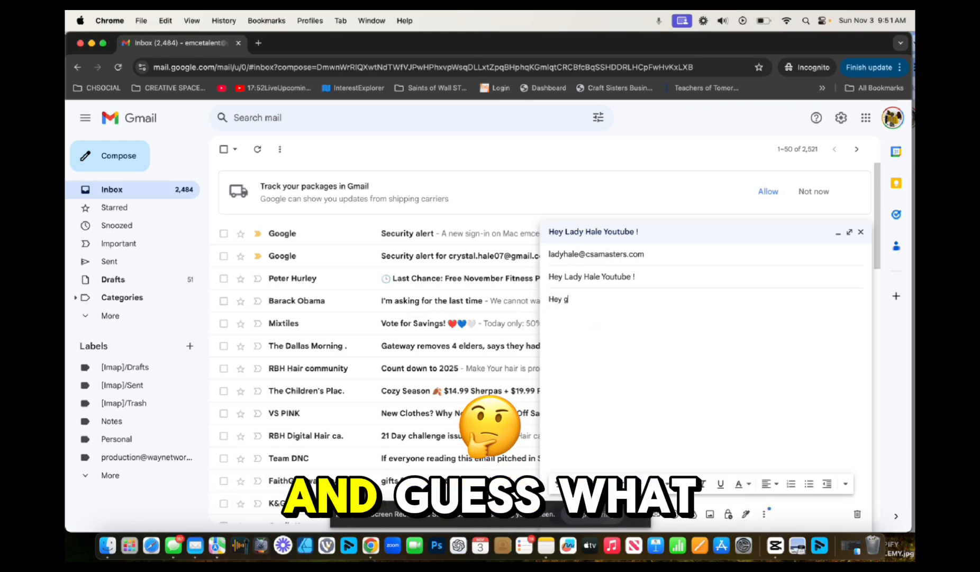
pyautogui.write('irl hopeful we ')
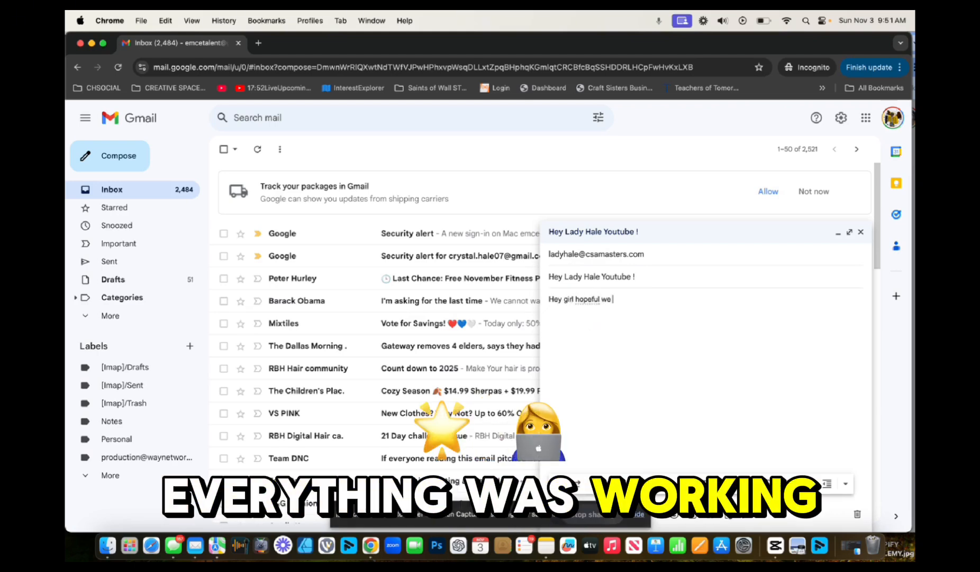
pyautogui.write('did this right let')
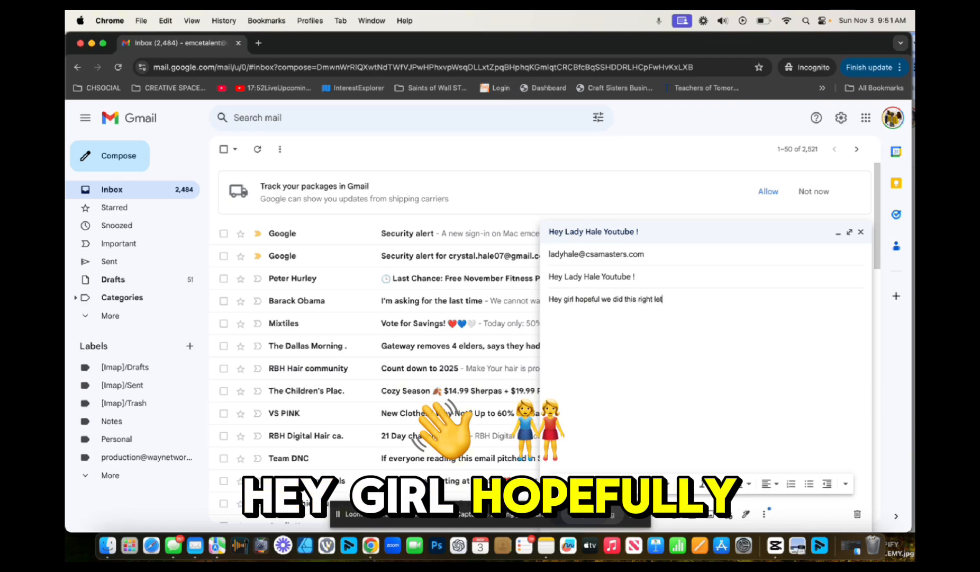
pyautogui.write('s see')
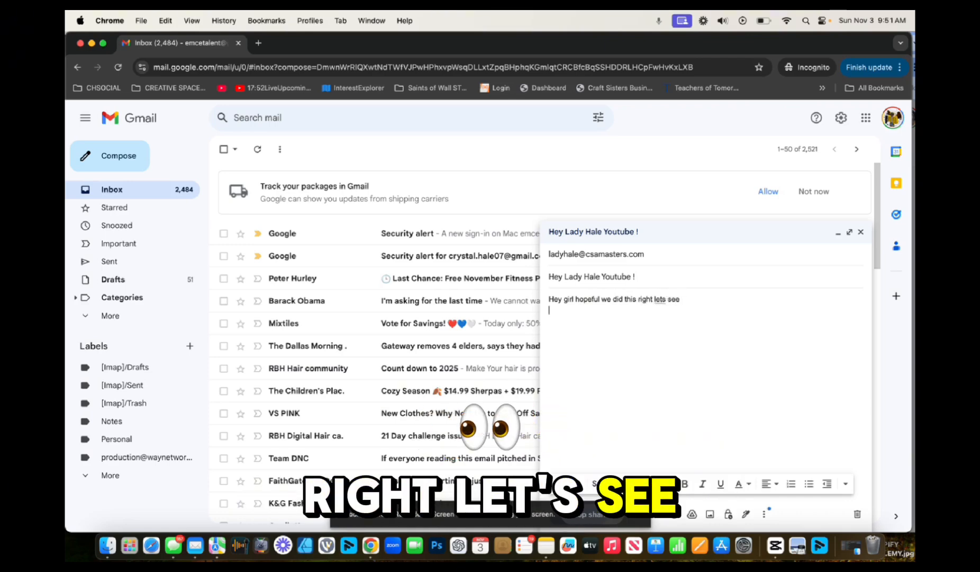
pyautogui.press('Return')
pyautogui.press('Return')
pyautogui.write('Testing Cordi')
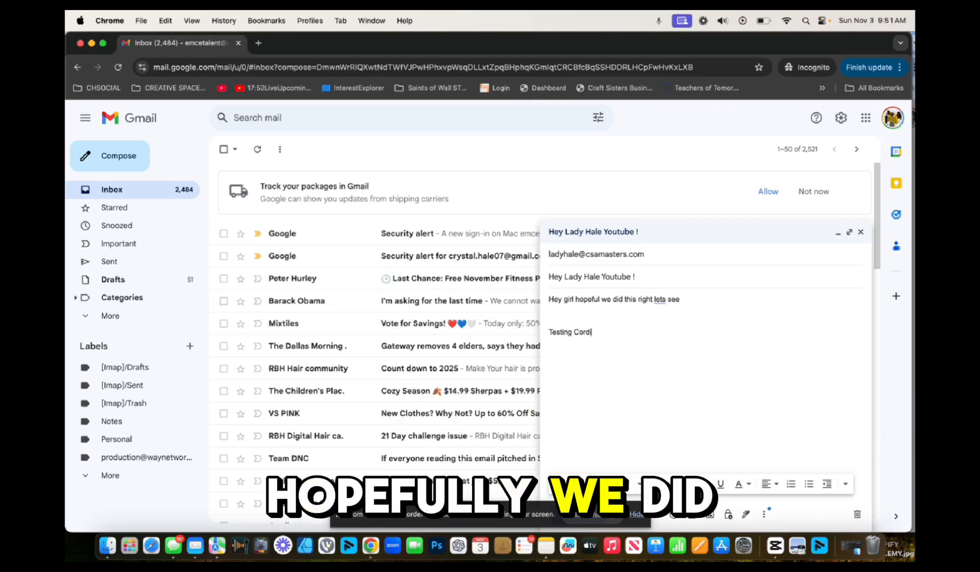
pyautogui.write('nator')
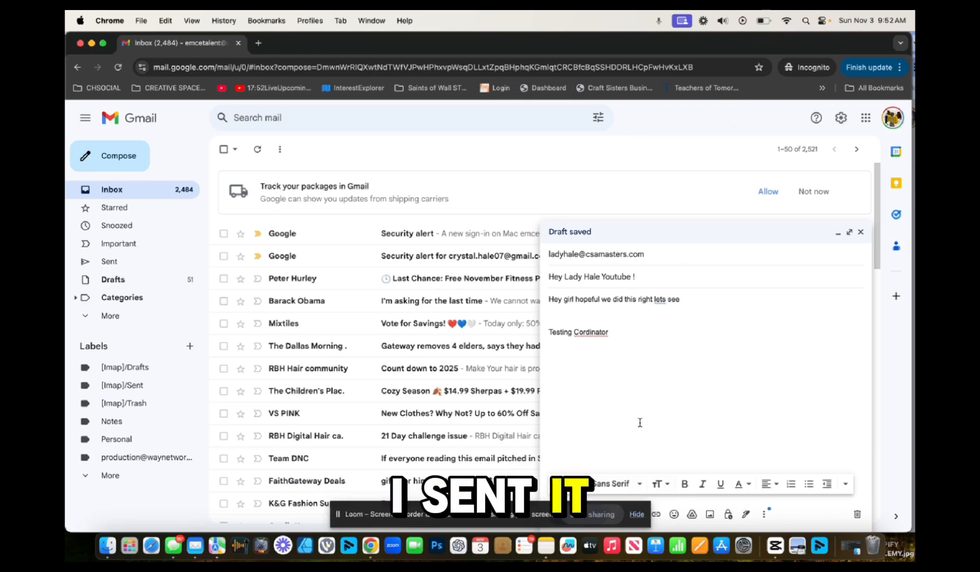
pyautogui.moveTo(457, 513); pyautogui.dragTo(325, 509)
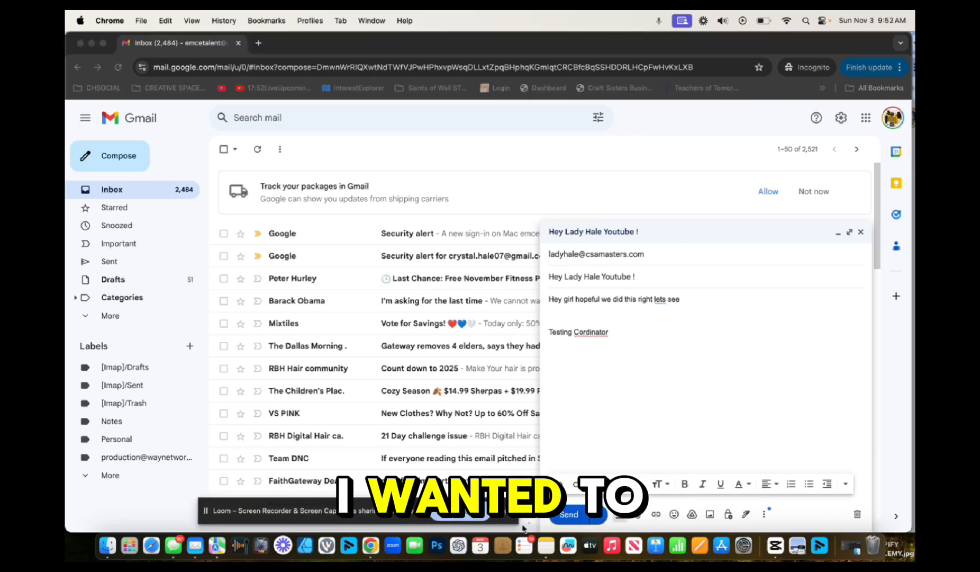
pyautogui.click(560, 516)
pyautogui.click(571, 518)
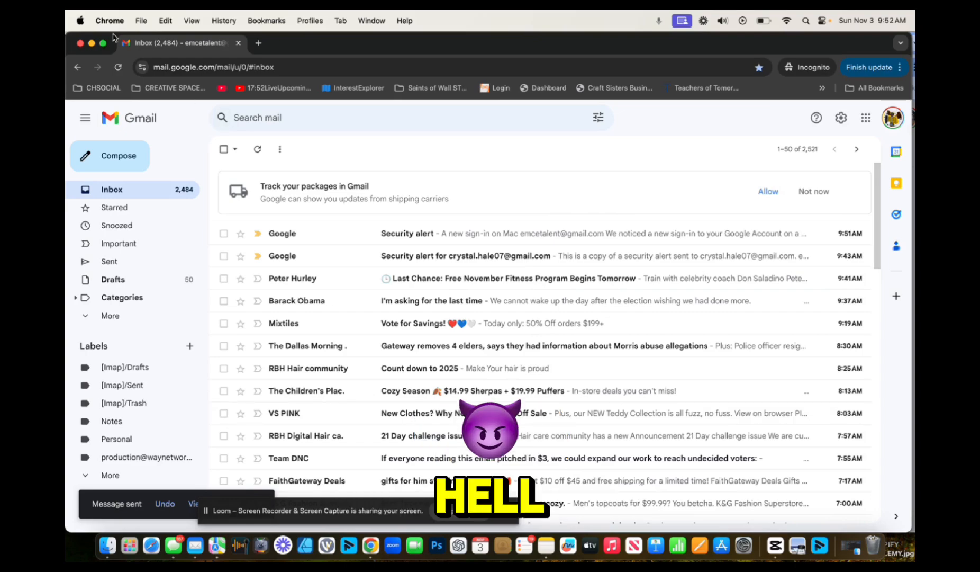
# Bring the receiving Gmail window forward and reload its inbox to check for the test email
pyautogui.moveTo(318, 46); pyautogui.dragTo(324, 116)
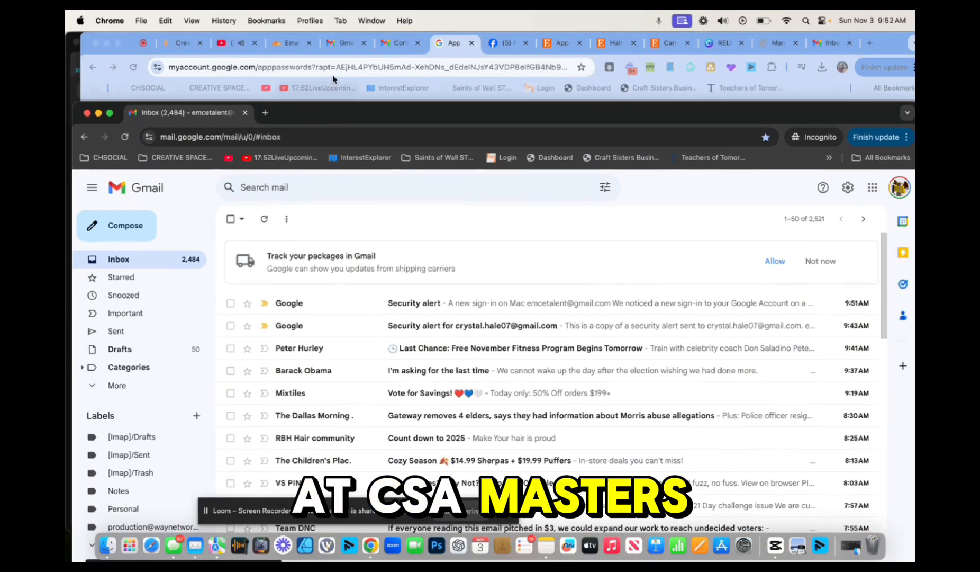
pyautogui.click(358, 45)
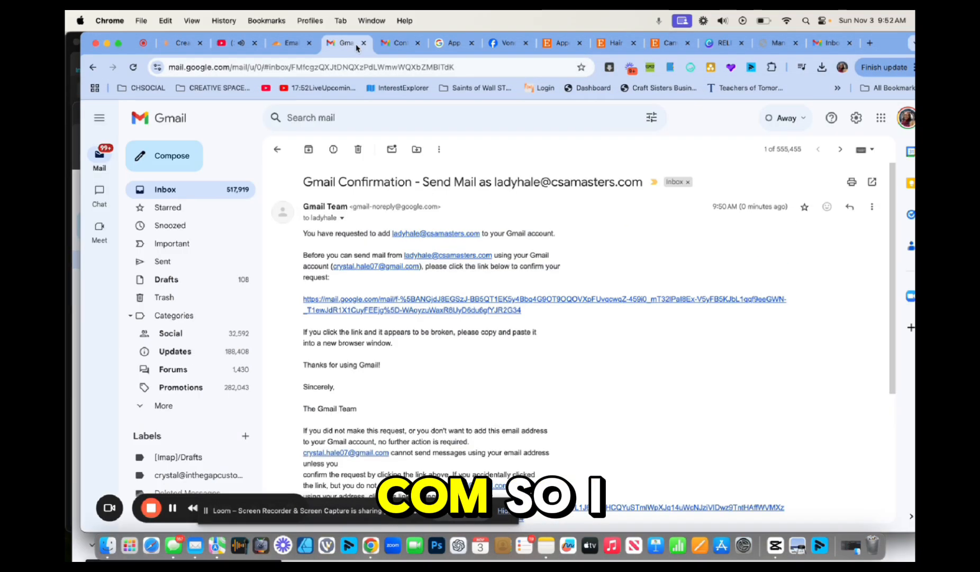
pyautogui.click(175, 191)
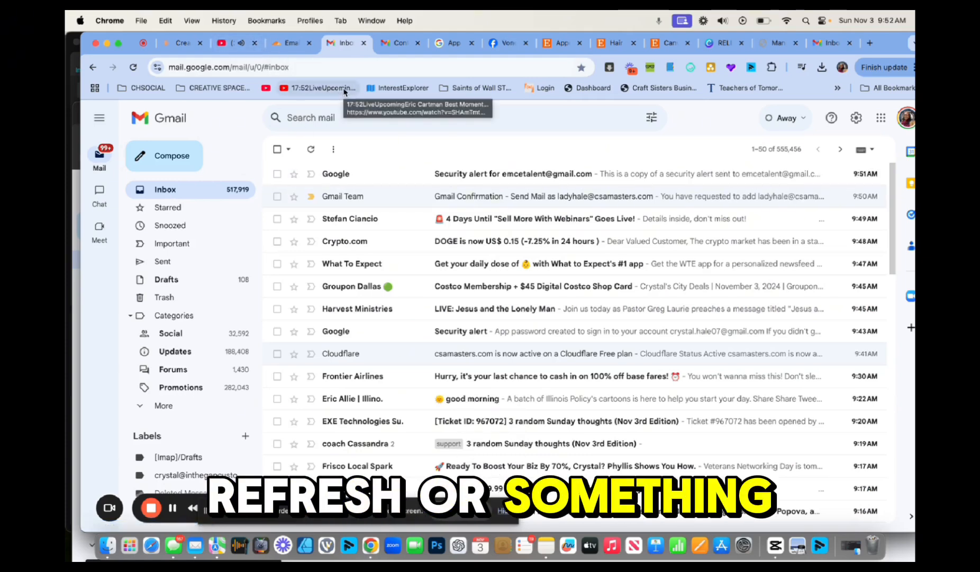
pyautogui.click(134, 68)
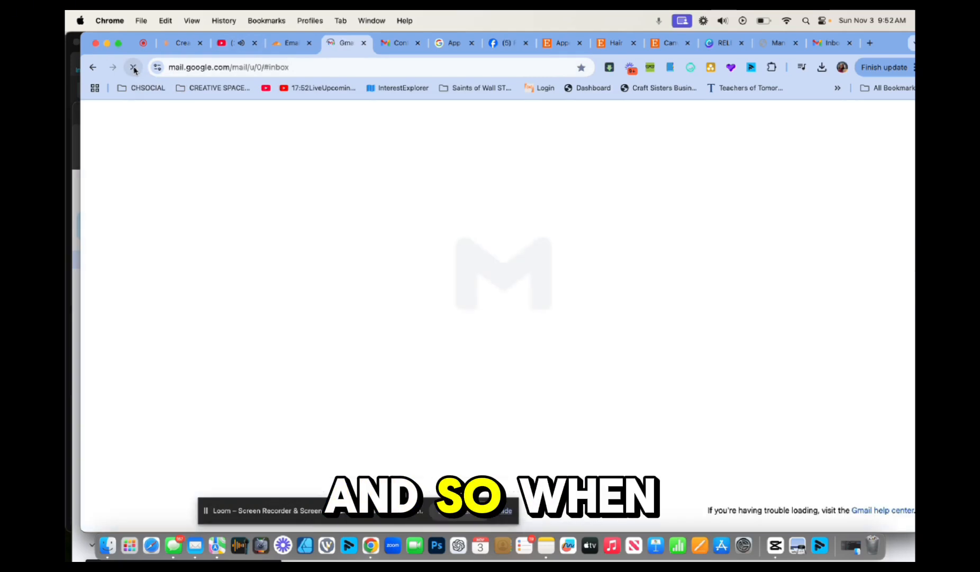
# Open the arrived test email and show its details with the csamasters.com recipient address
pyautogui.click(477, 169)
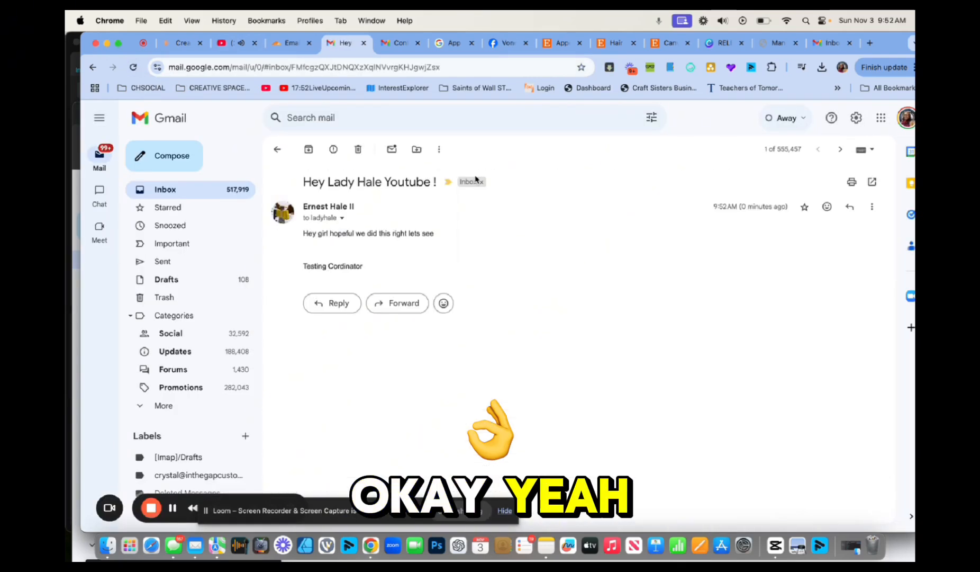
pyautogui.click(342, 218)
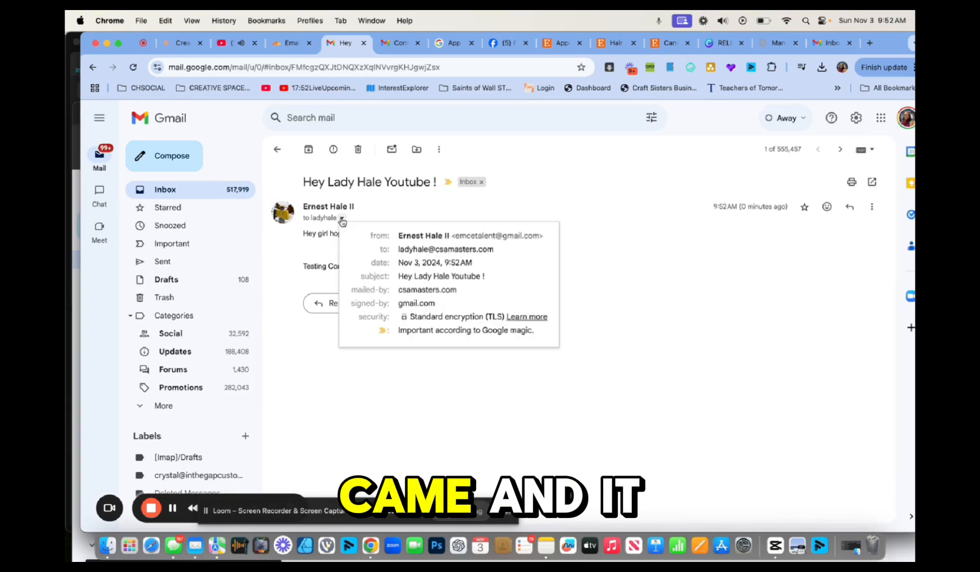
pyautogui.moveTo(398, 249); pyautogui.dragTo(498, 257)
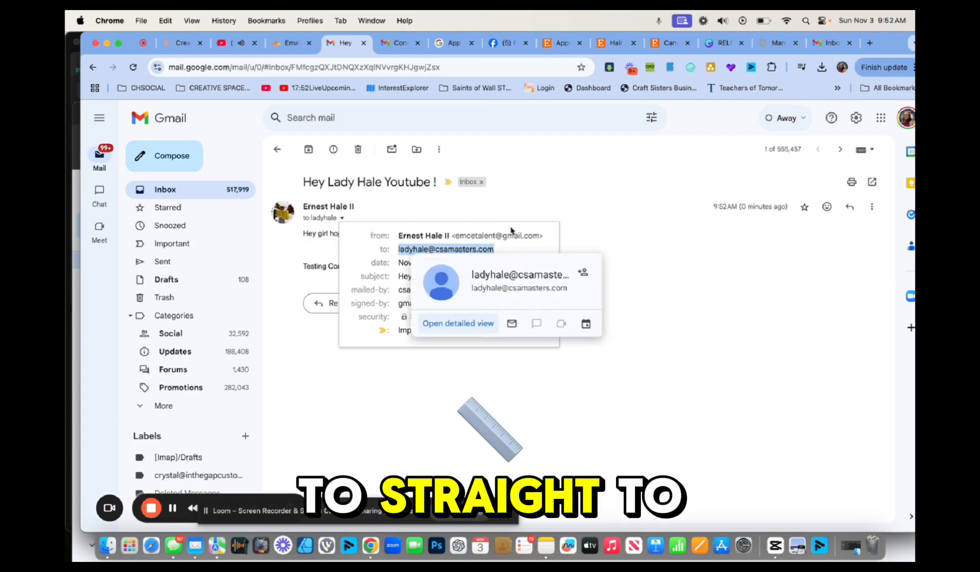
# Reply from the csamasters.com alias with 'Hey there Yes indeed we working !!!!! WHOA!!!!! ove it' and send
pyautogui.click(335, 306)
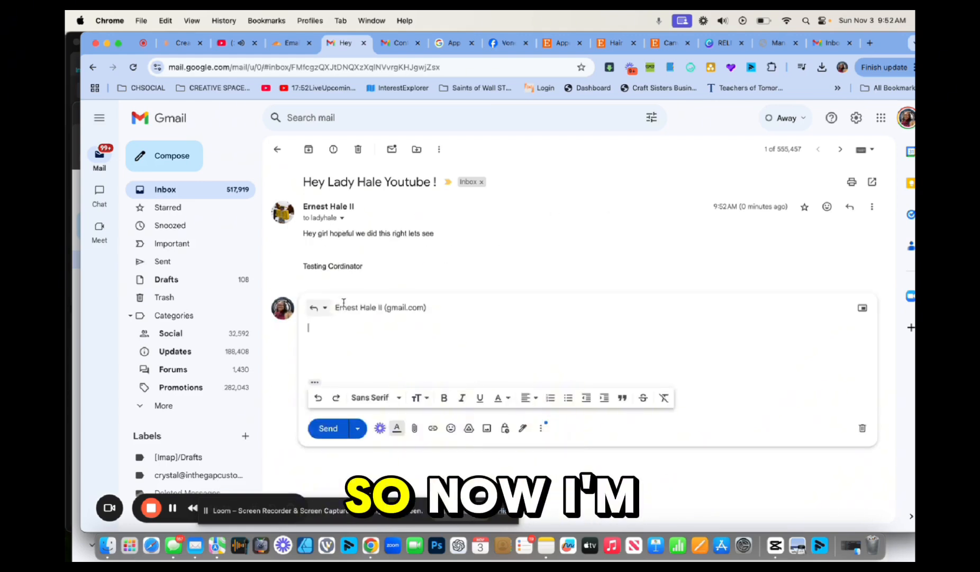
pyautogui.click(432, 310)
pyautogui.click(504, 309)
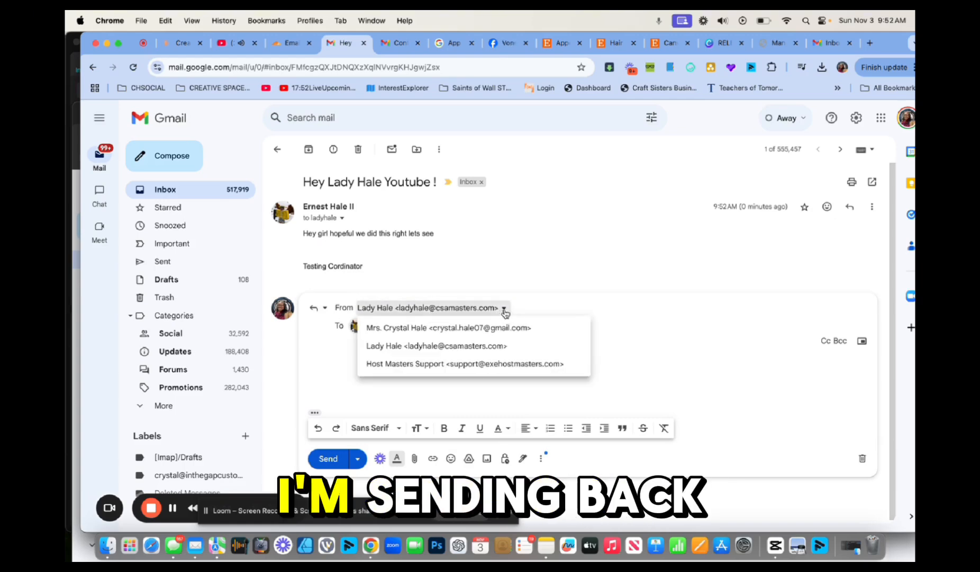
pyautogui.click(461, 346)
pyautogui.click(408, 369)
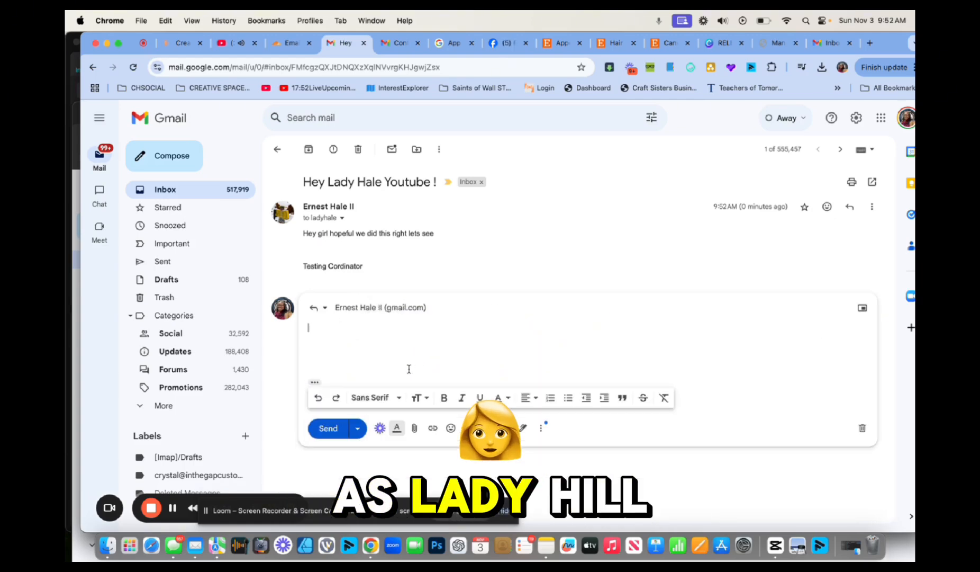
pyautogui.write('Hey ')
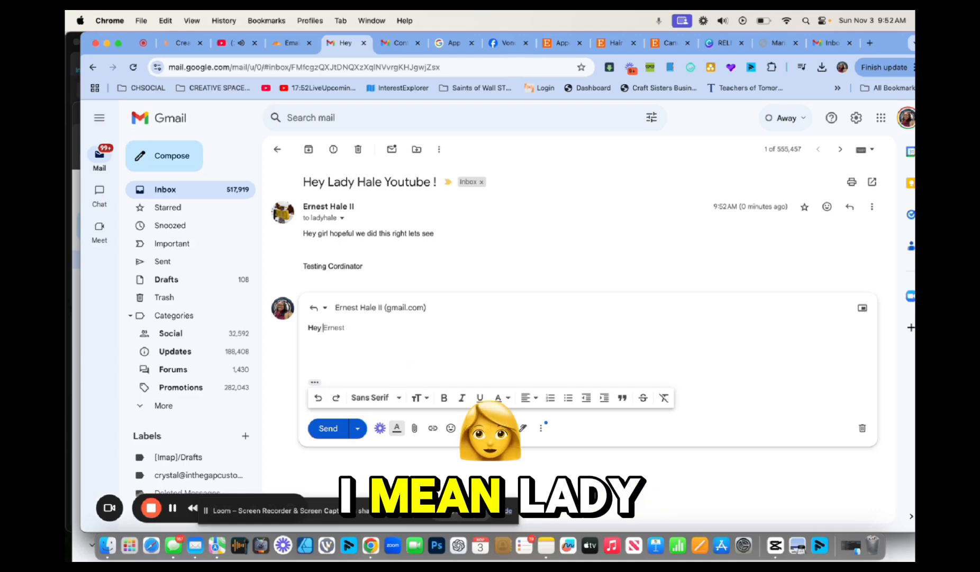
pyautogui.write('there Yes')
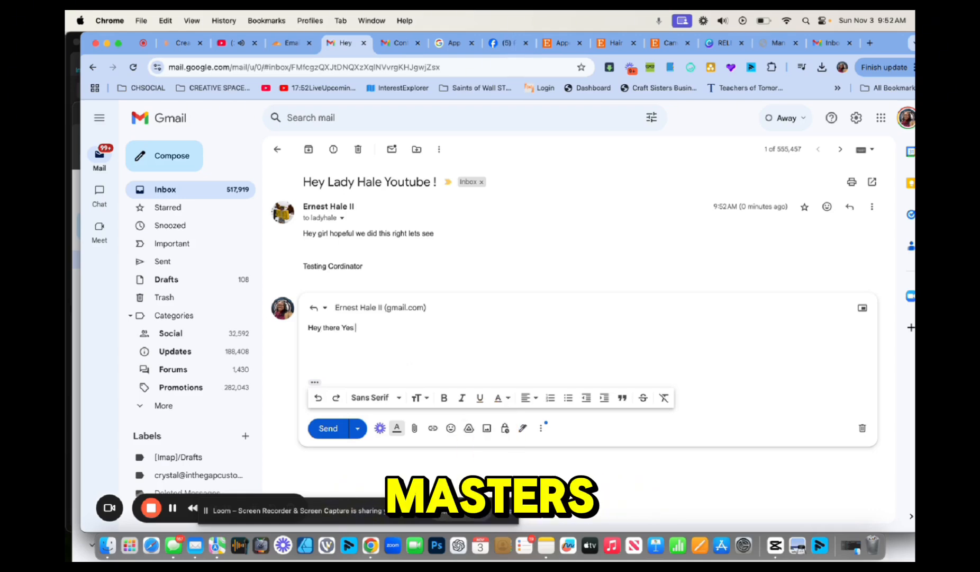
pyautogui.write(' indeed we')
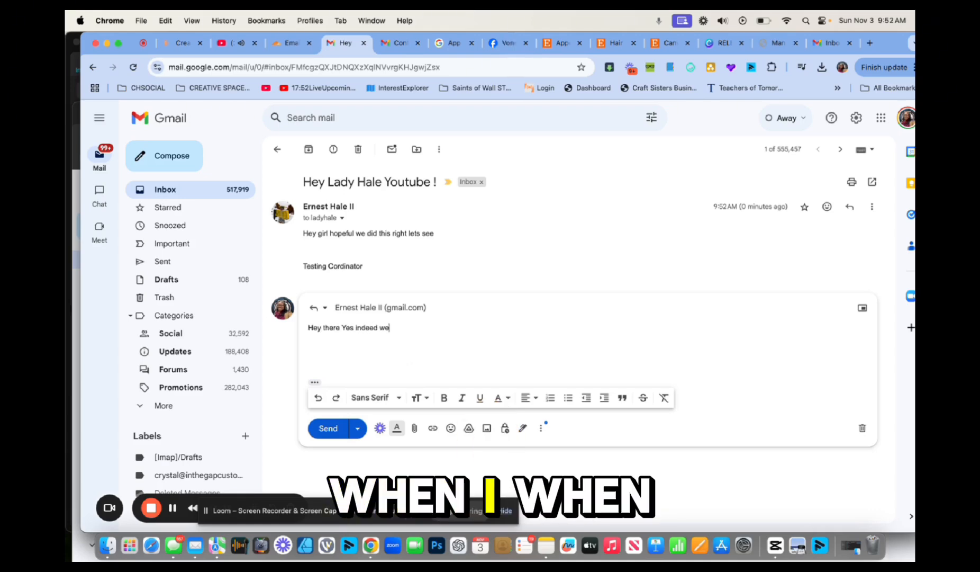
pyautogui.write(' working !!!!')
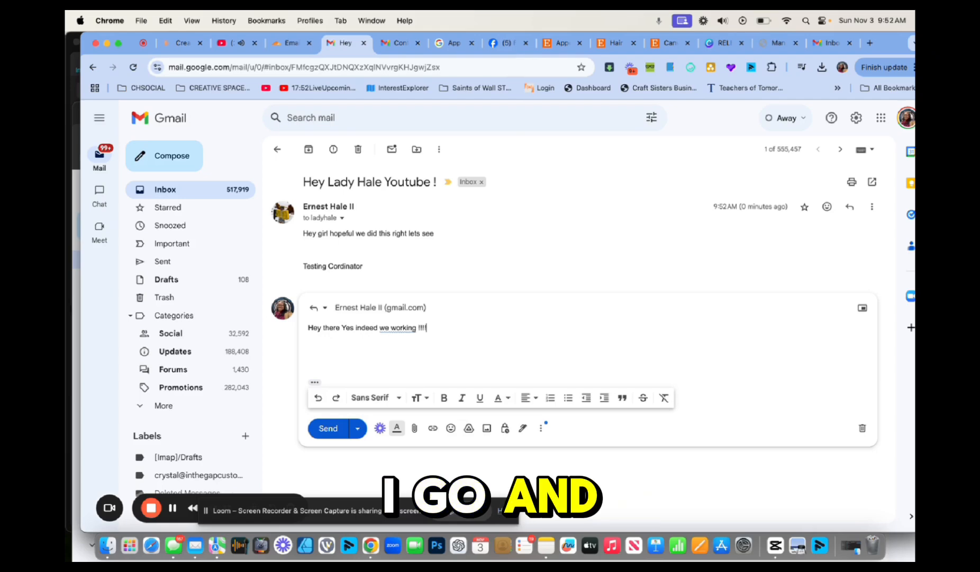
pyautogui.write('!  WHOA!!!!! ove it')
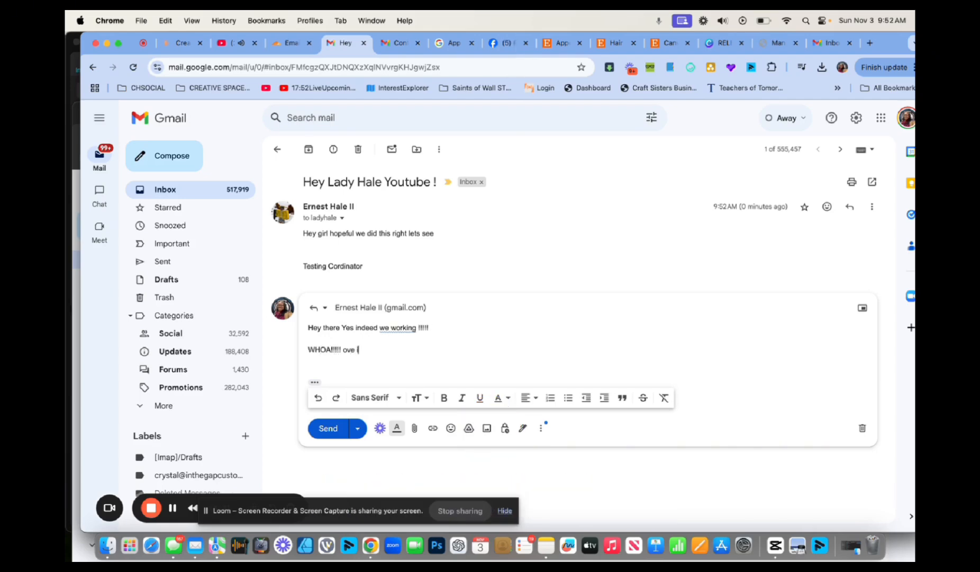
pyautogui.click(321, 429)
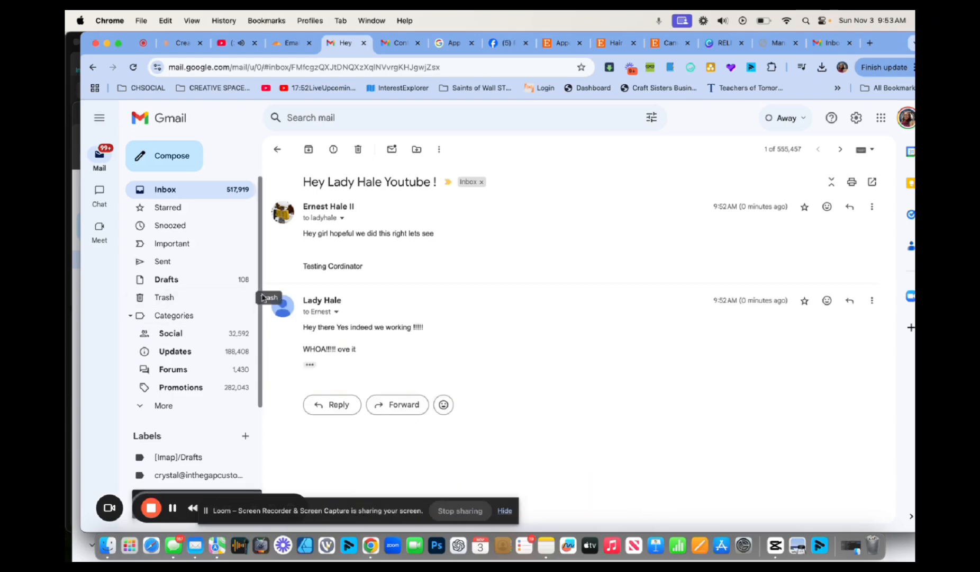
# Check the reply's sender details and open the reply in the incognito account's inbox
pyautogui.click(341, 311)
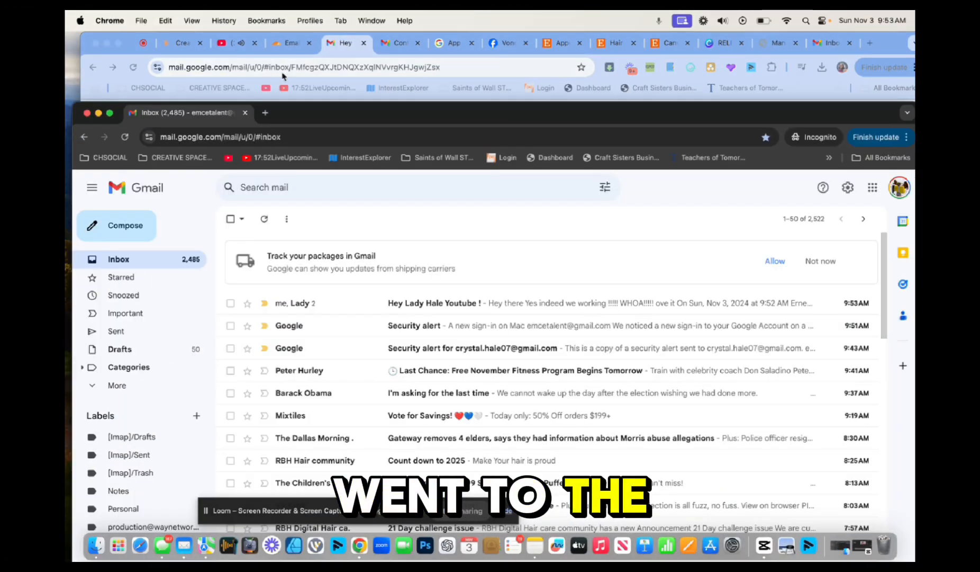
pyautogui.moveTo(324, 110); pyautogui.dragTo(317, 18)
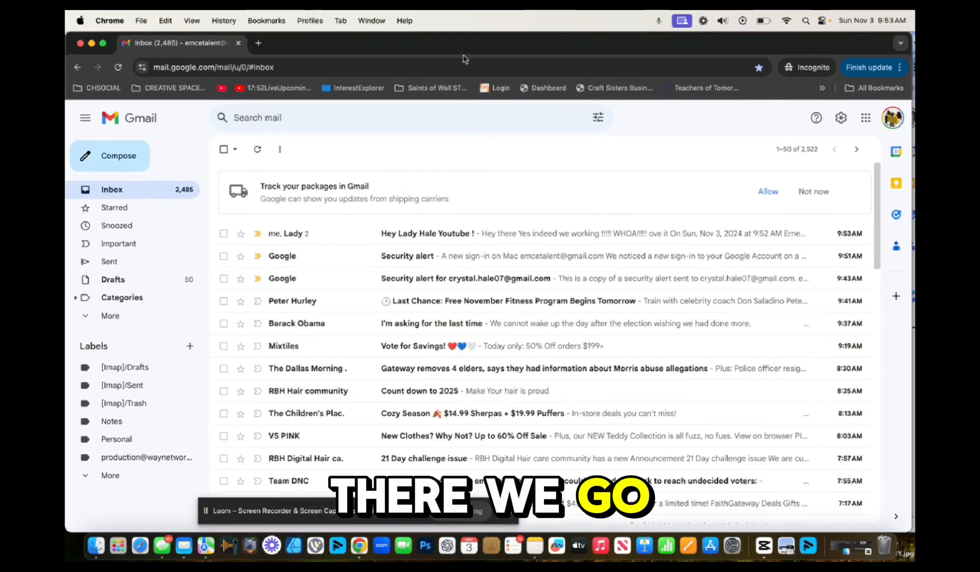
pyautogui.click(463, 236)
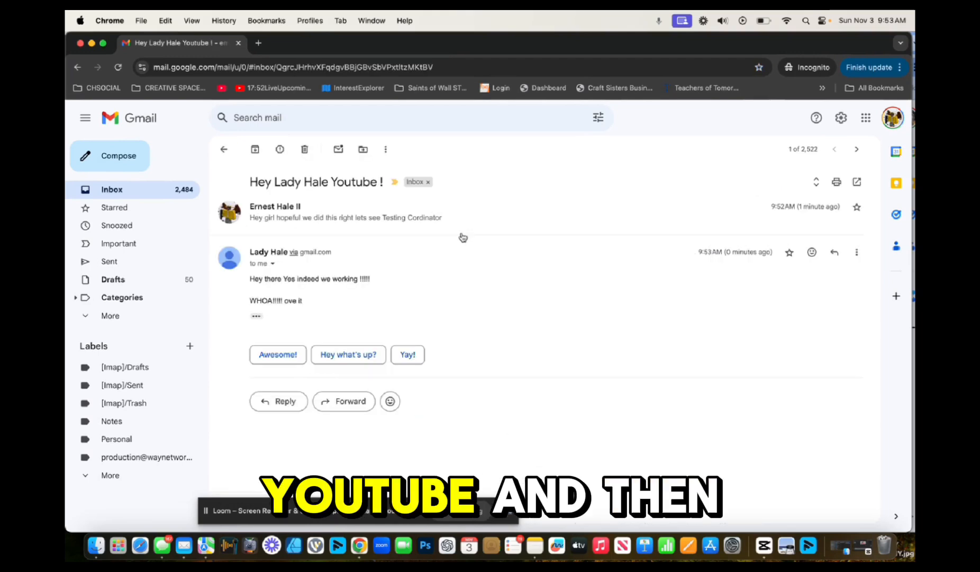